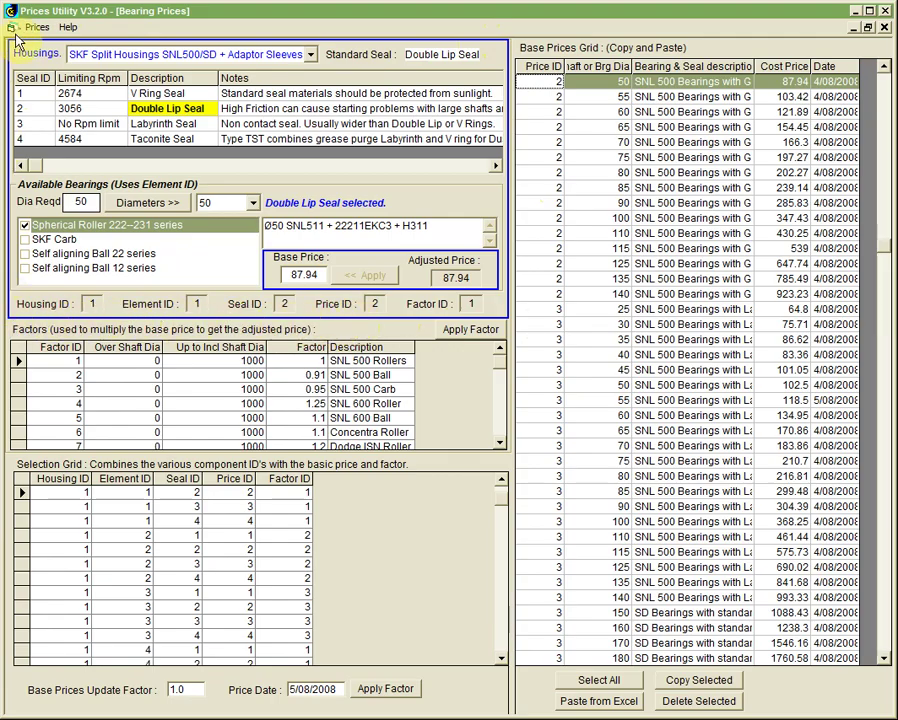
Switch the housing to SKF Split Housings SNL600 + Adaptor Sleeves, and return it to SNL500/SD + Adaptor Sleeves.
left_click(141, 58)
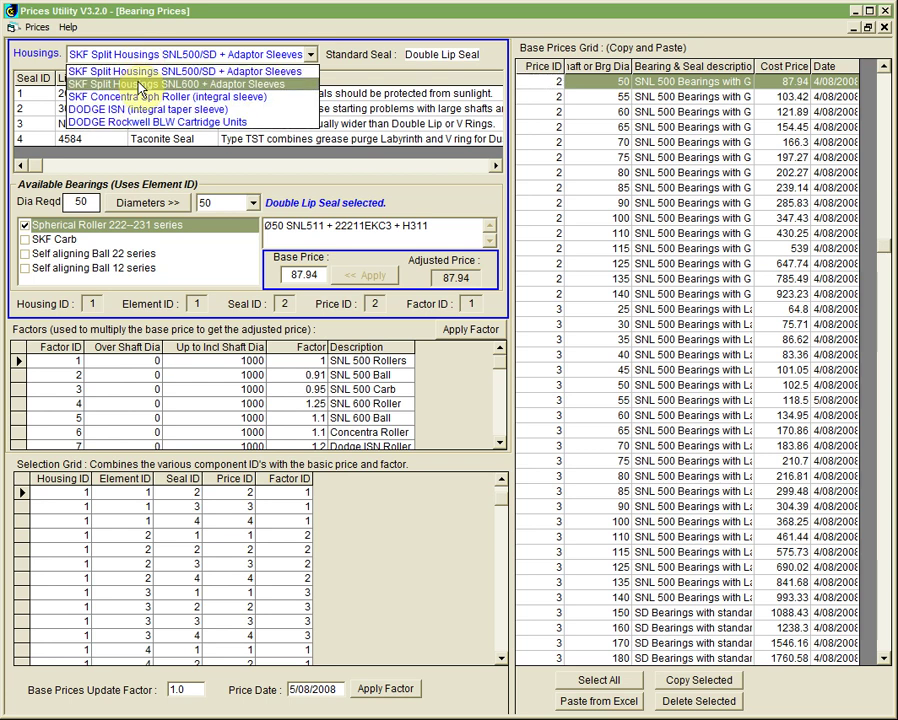
left_click(140, 85)
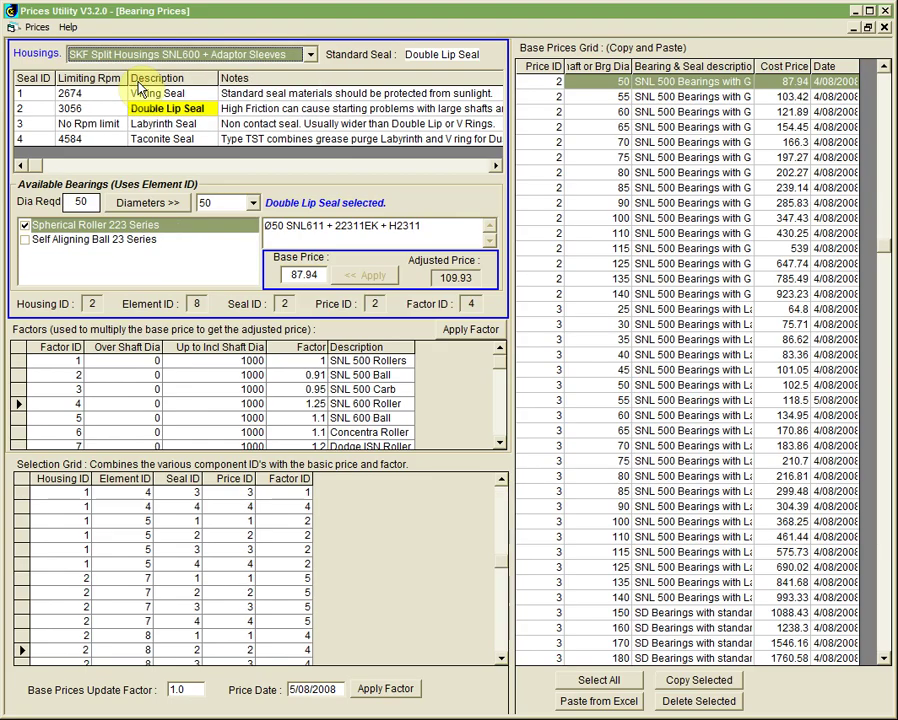
left_click(310, 52)
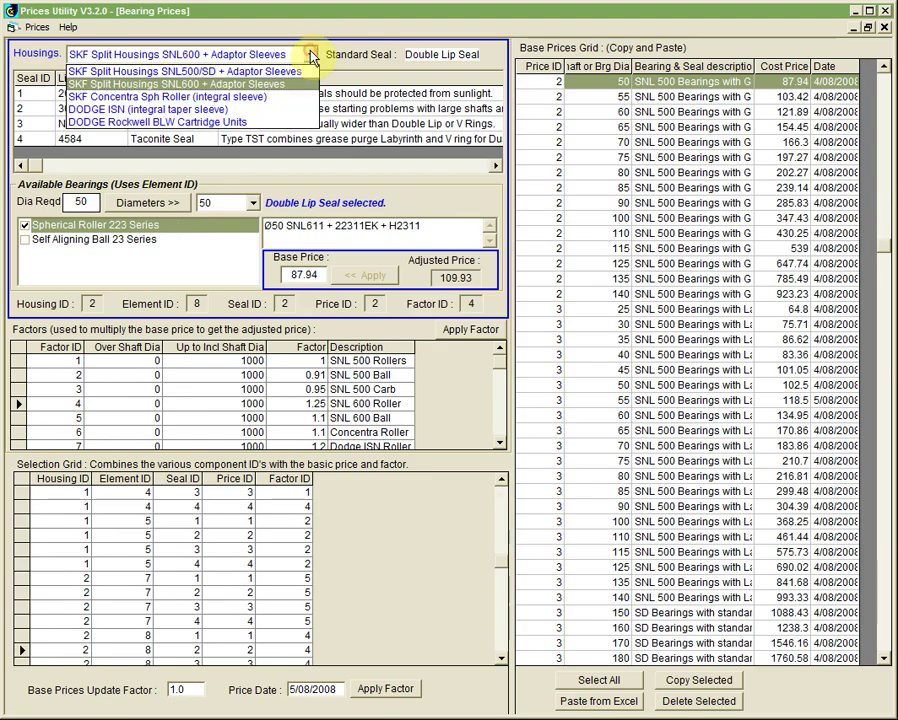
left_click(211, 74)
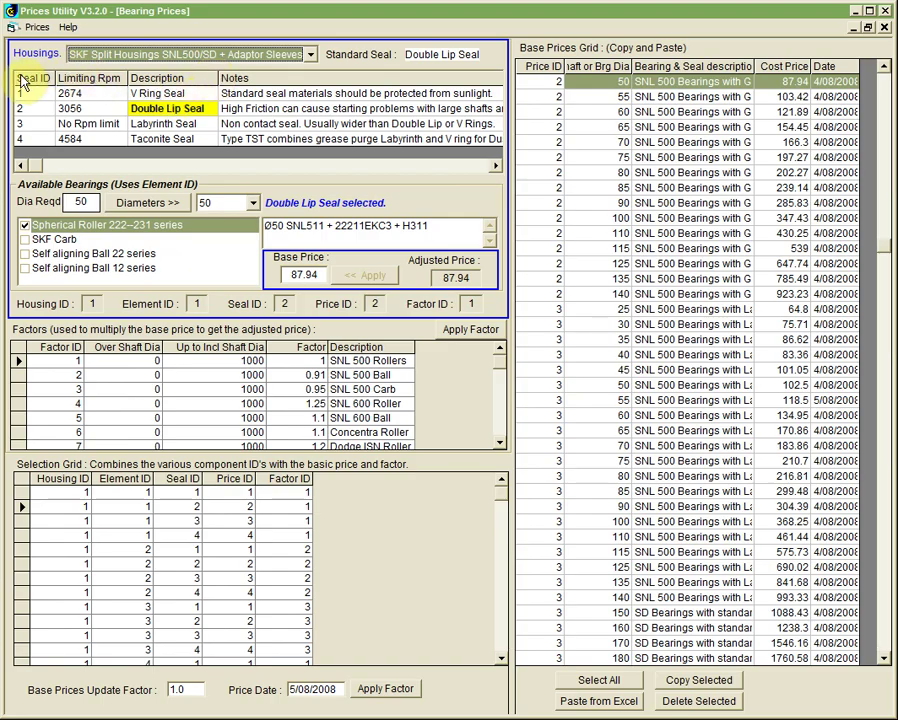
Select the Labyrinth Seal for the housing after trying the V Ring Seal, and set the required diameter to 300.
left_click(162, 94)
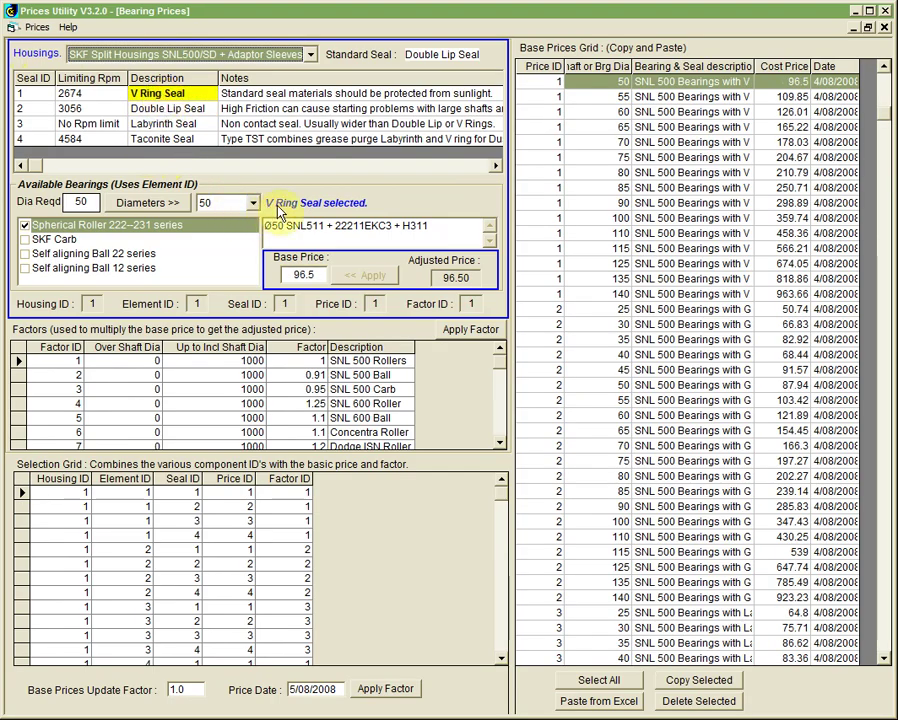
left_click(172, 124)
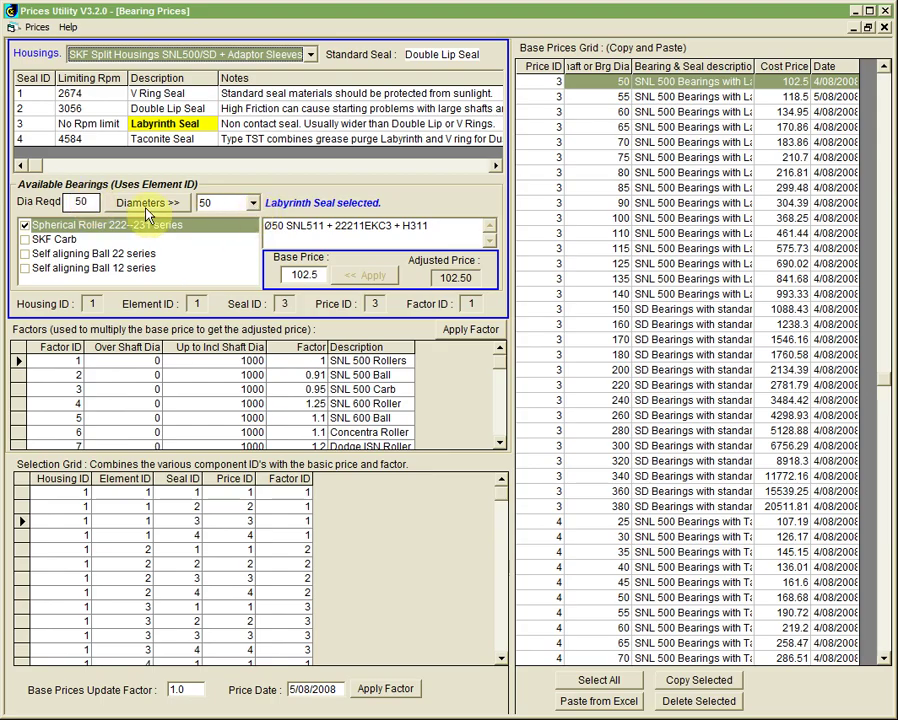
left_click(253, 203)
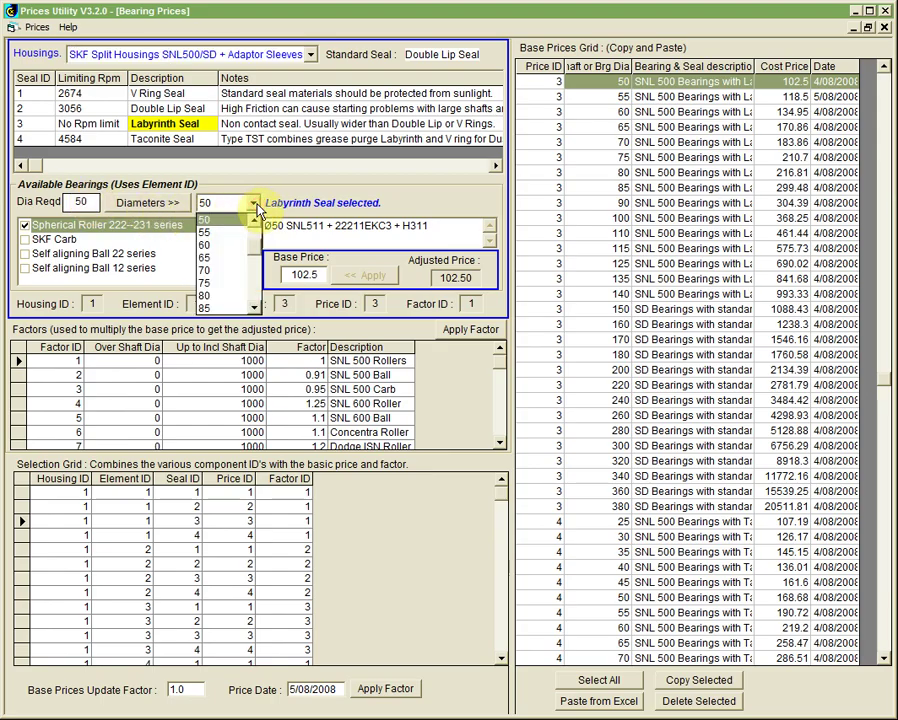
scroll(258, 238, "up", 2)
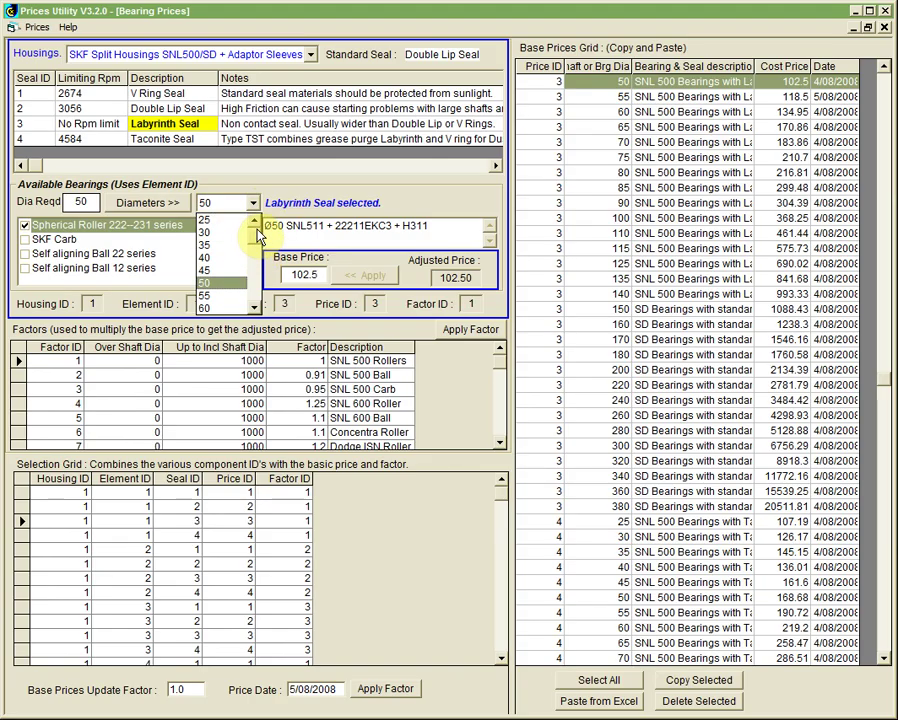
left_click_drag(258, 232, 258, 305)
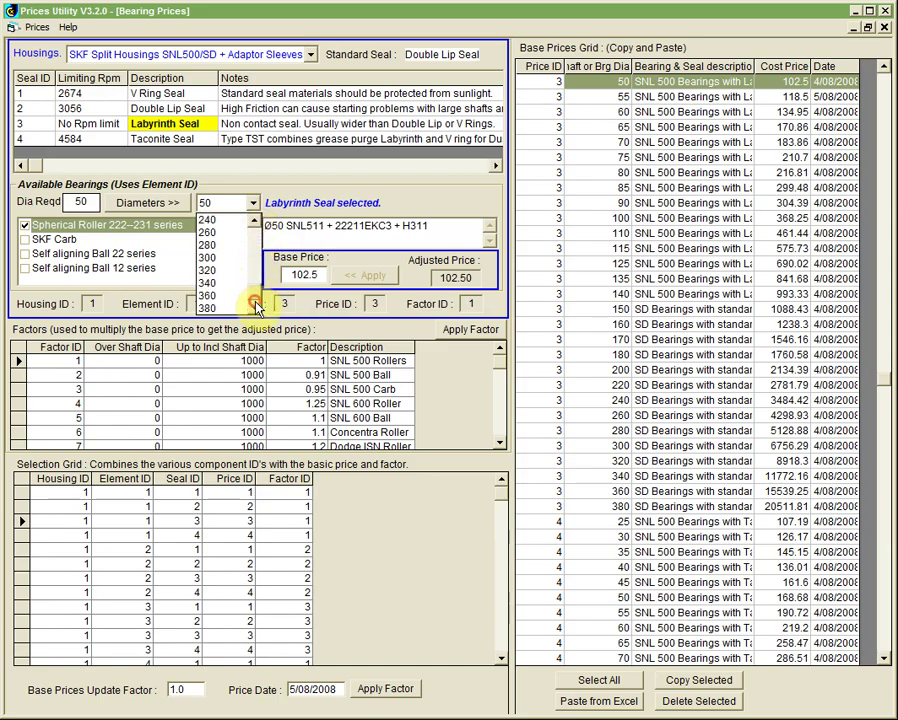
left_click(254, 201)
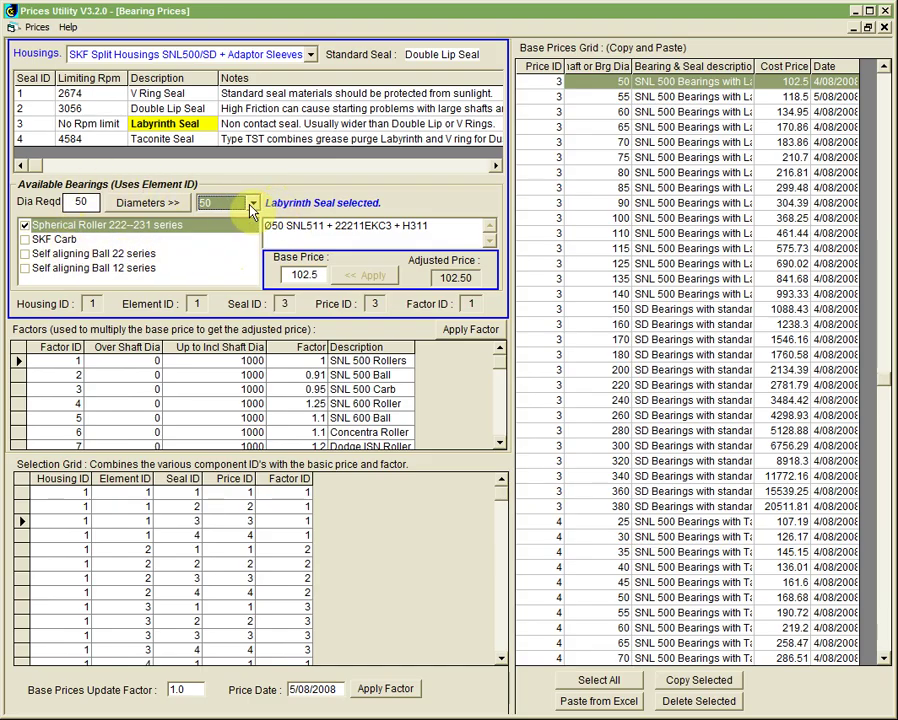
left_click(253, 203)
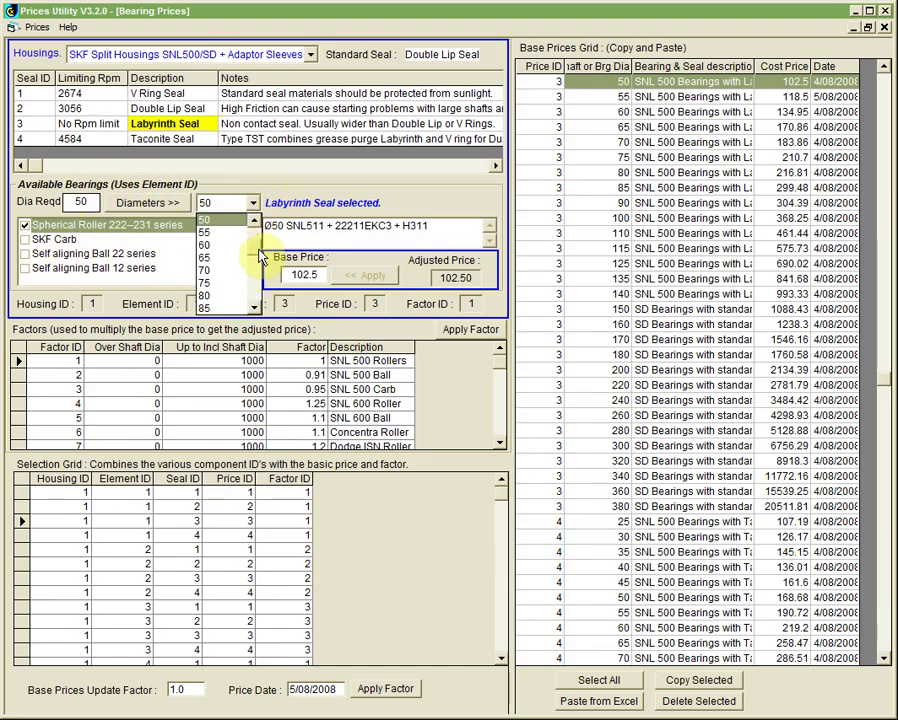
left_click_drag(258, 246, 258, 293)
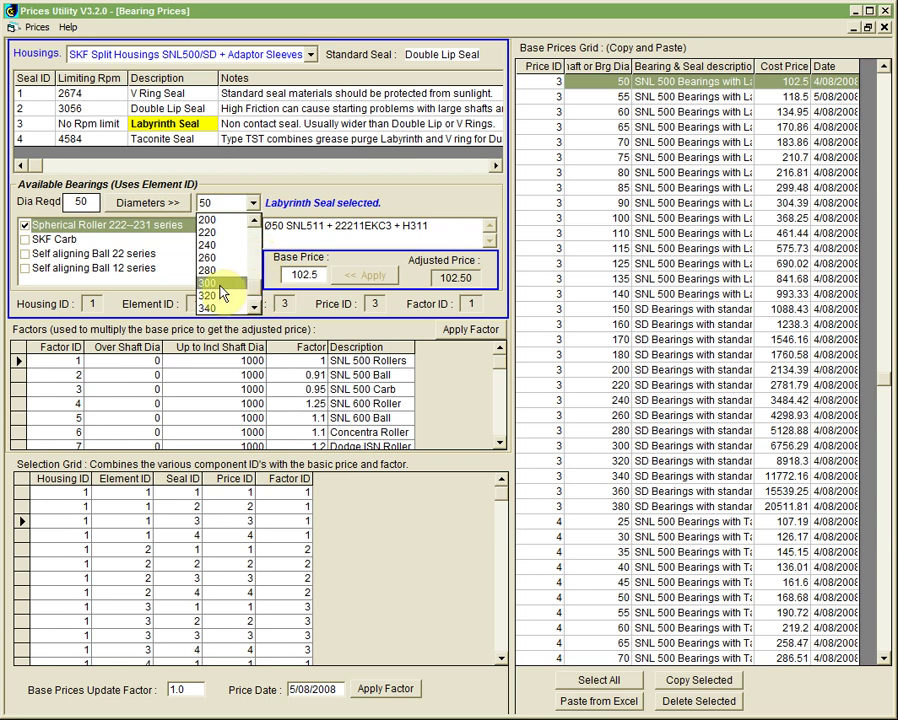
left_click(222, 285)
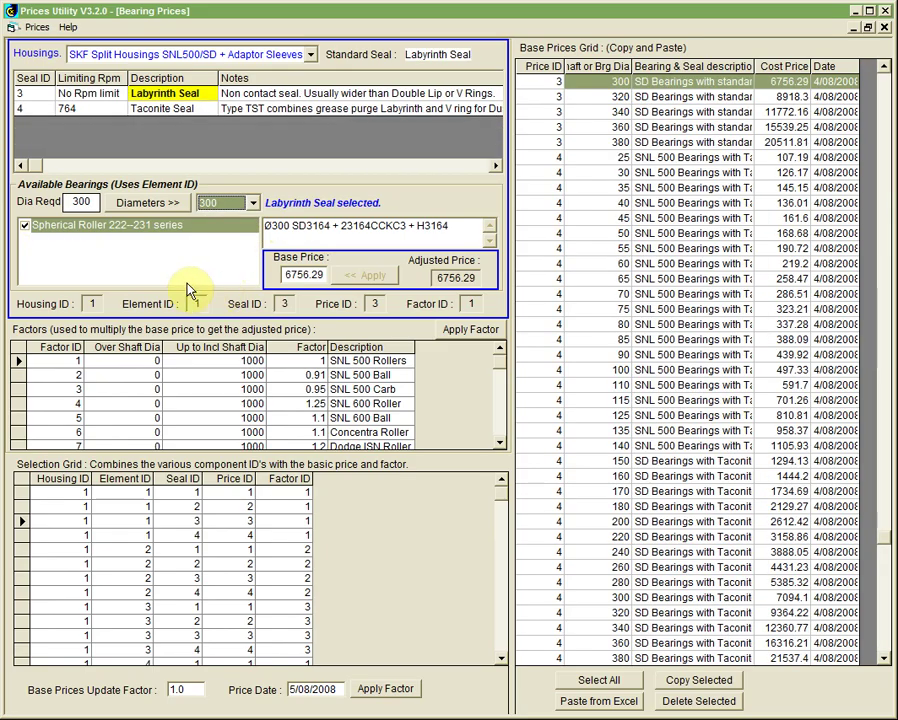
Set the required bearing diameter back to 50.
left_click(116, 234)
left_click(252, 202)
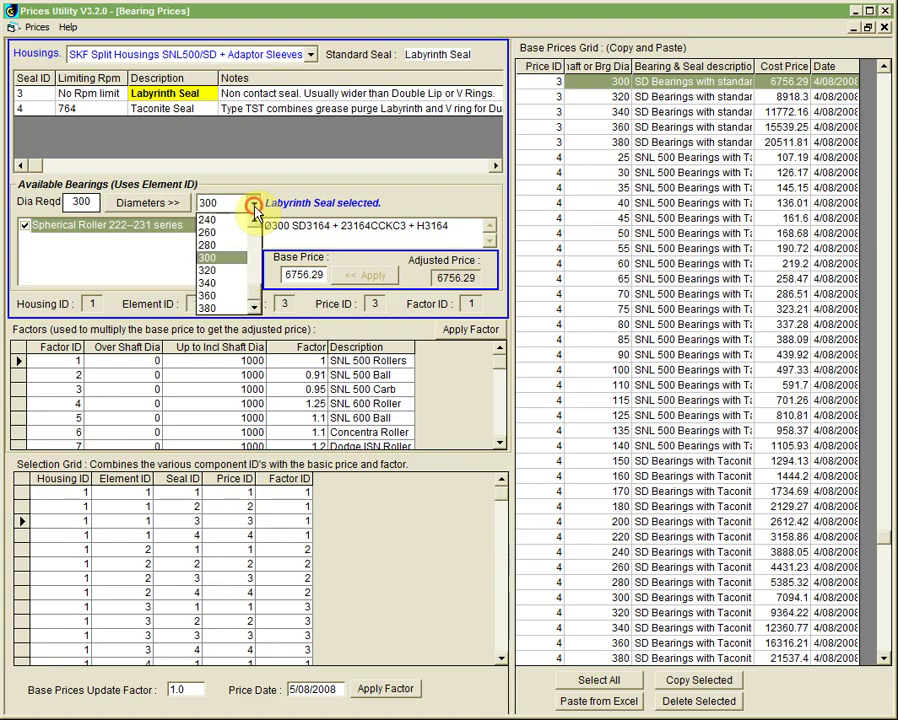
left_click_drag(258, 280, 258, 250)
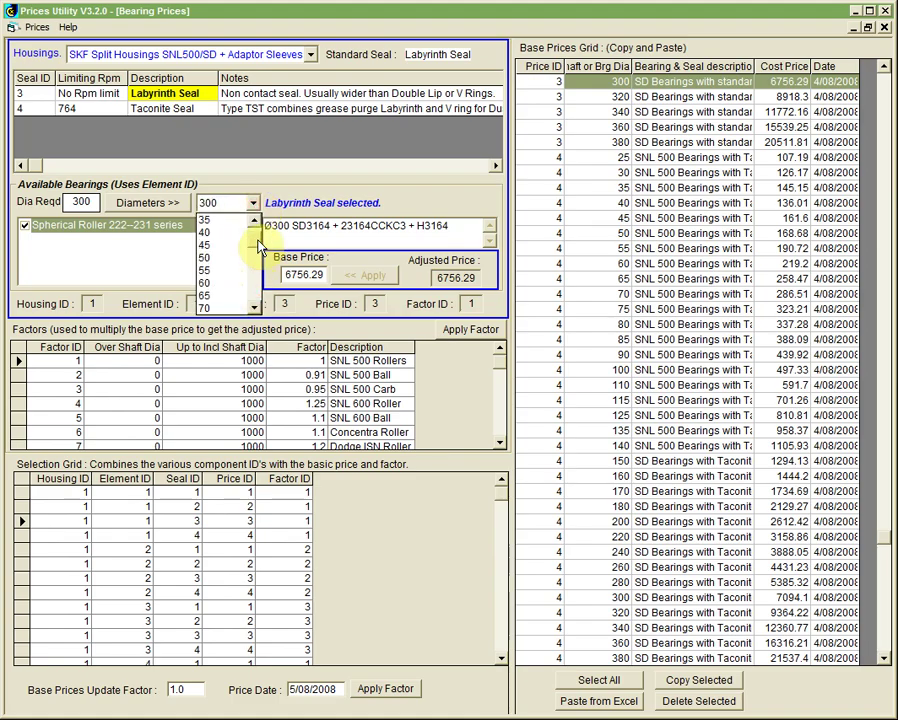
left_click(208, 231)
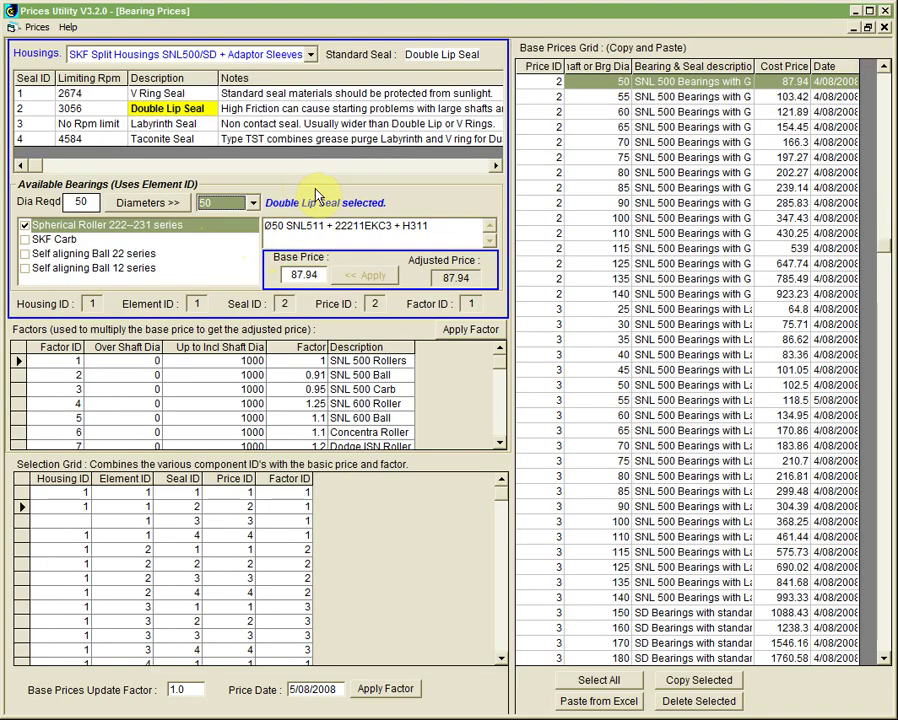
Compare the Spherical Roller, SKF Carb and Self aligning Ball 22 series bearings, leaving SKF Carb selected.
left_click(80, 228)
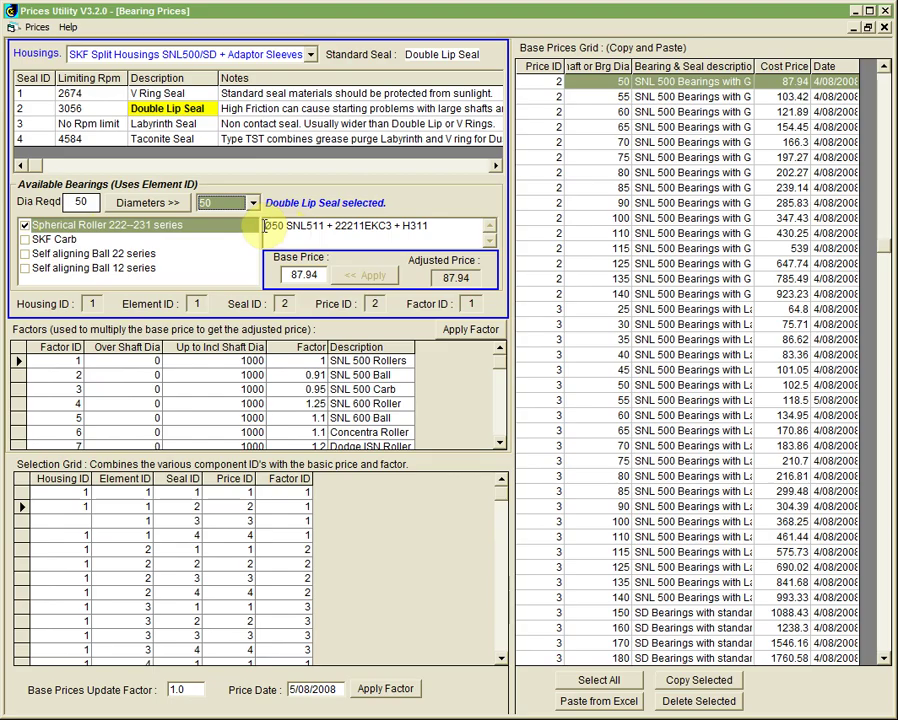
left_click_drag(266, 225, 448, 225)
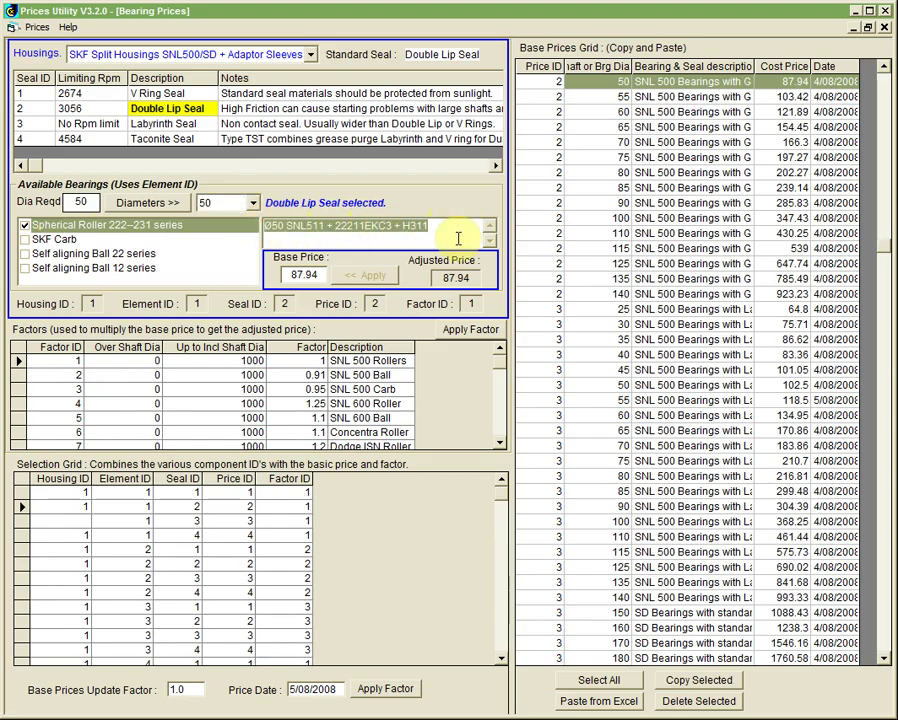
left_click(25, 239)
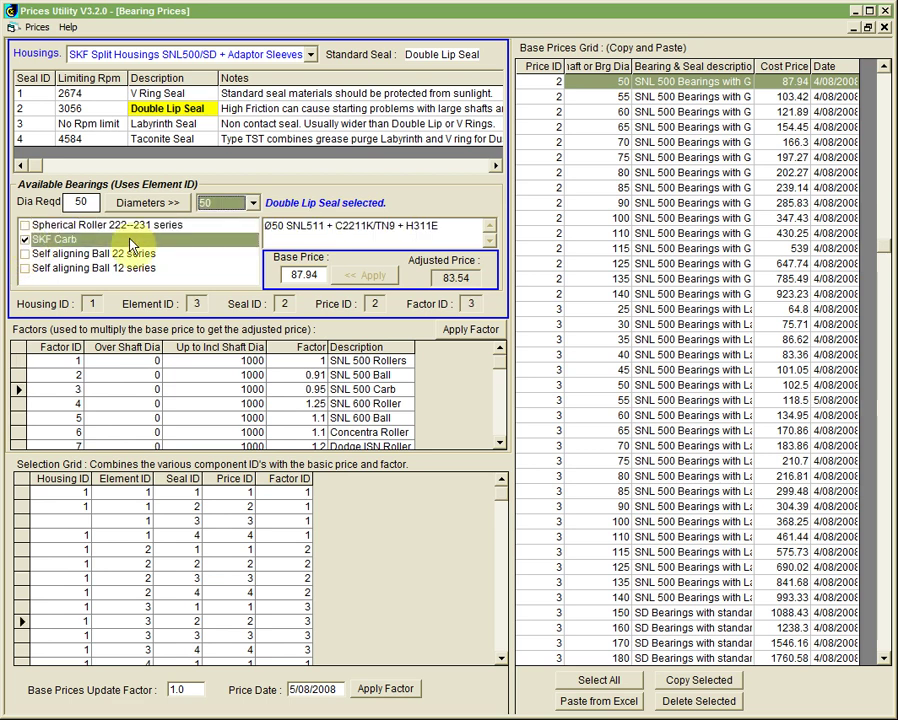
left_click(70, 255)
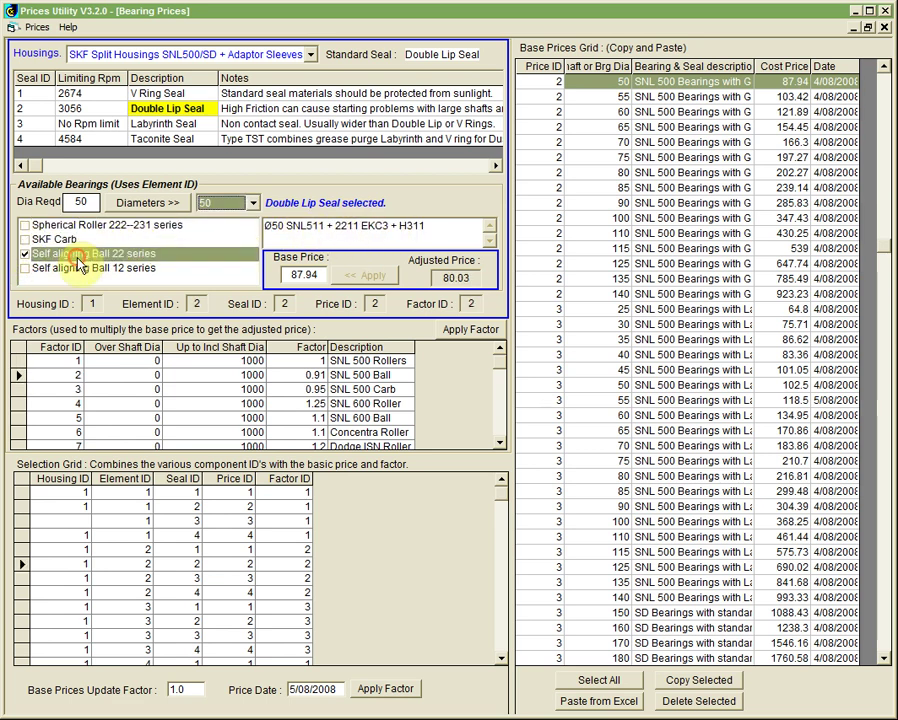
left_click(24, 240)
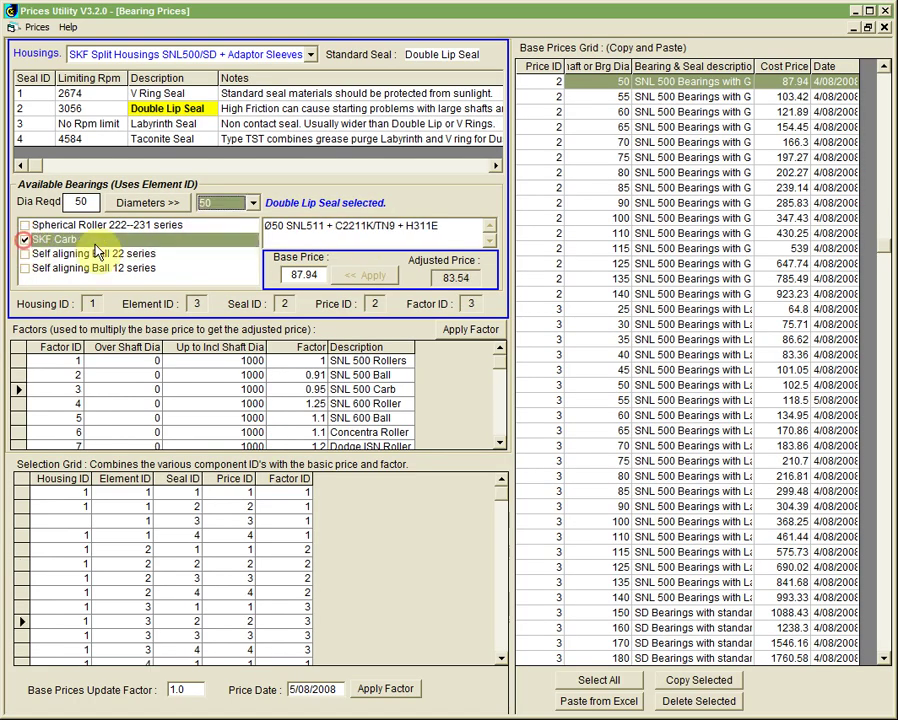
Examine the SKF Carb bearing's base price and the factor and shaft diameter limits in the SNL 500 Carb factor row.
left_click(320, 273)
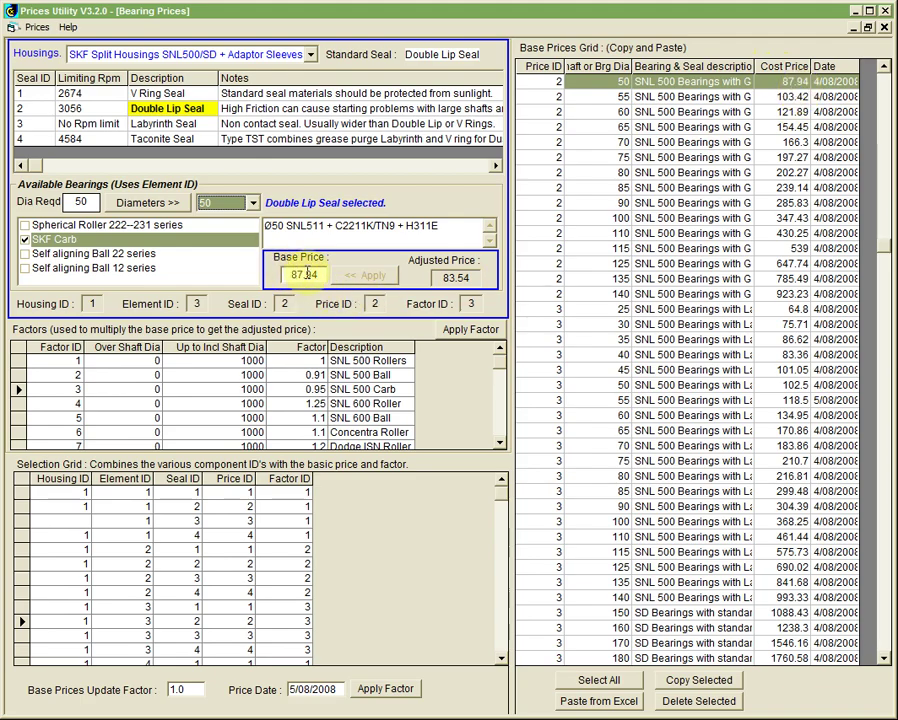
left_click_drag(320, 274, 289, 274)
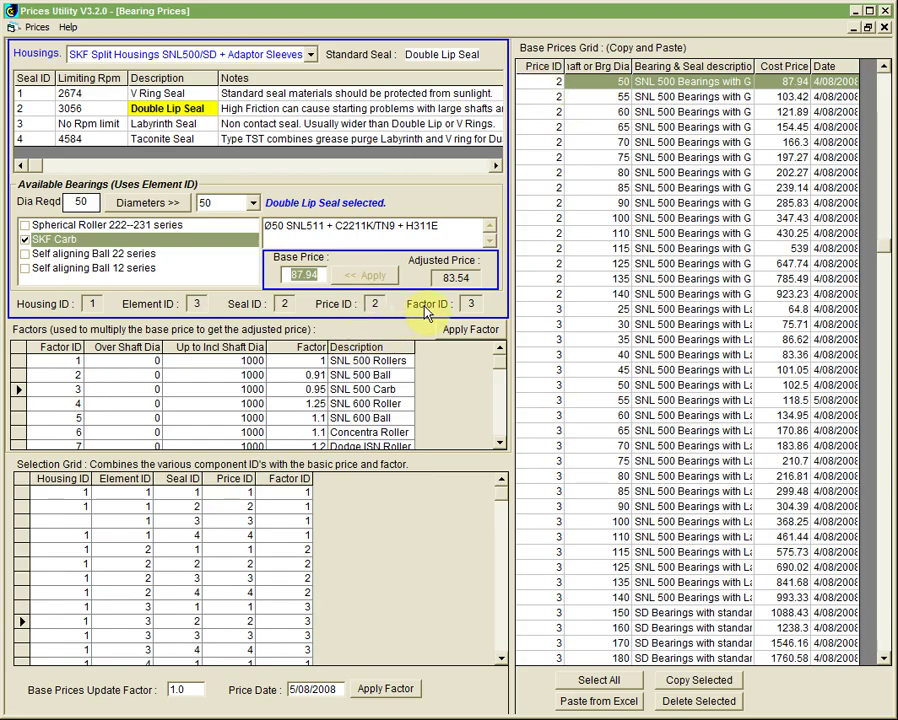
left_click(59, 389)
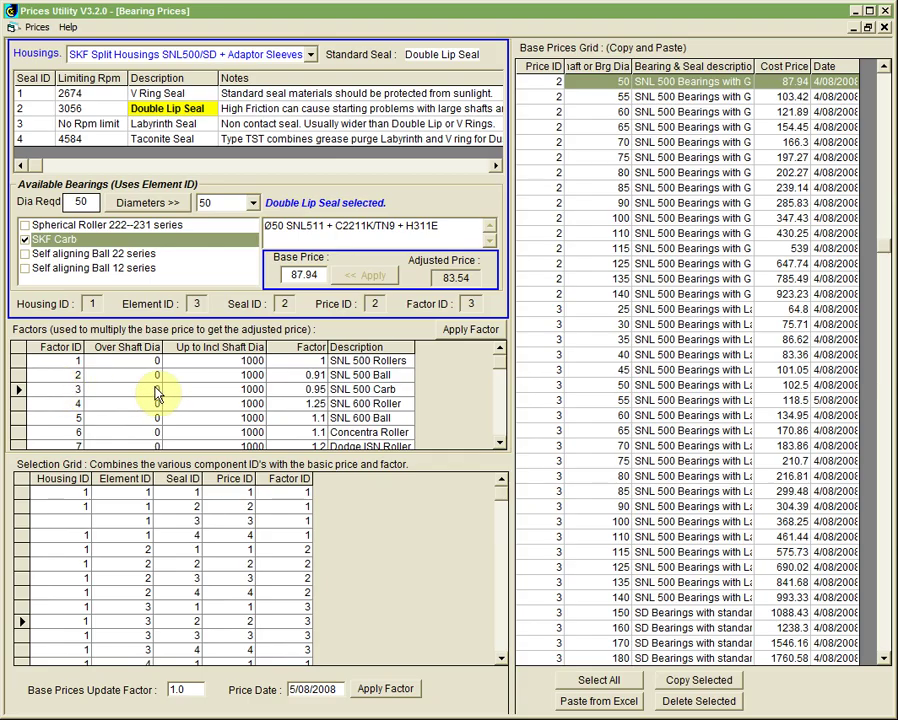
left_click(293, 388)
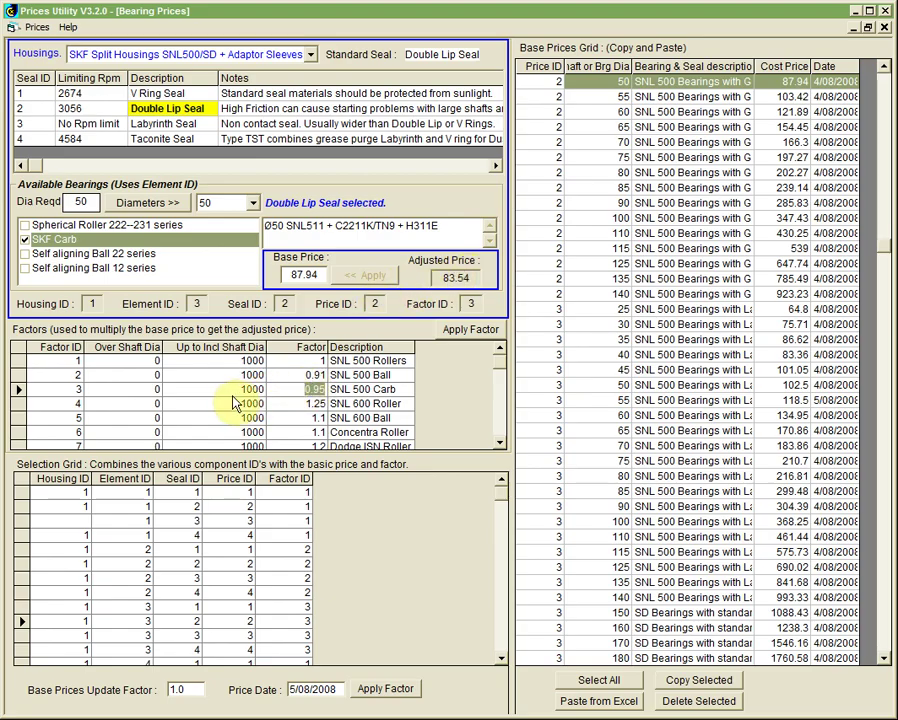
left_click(132, 391)
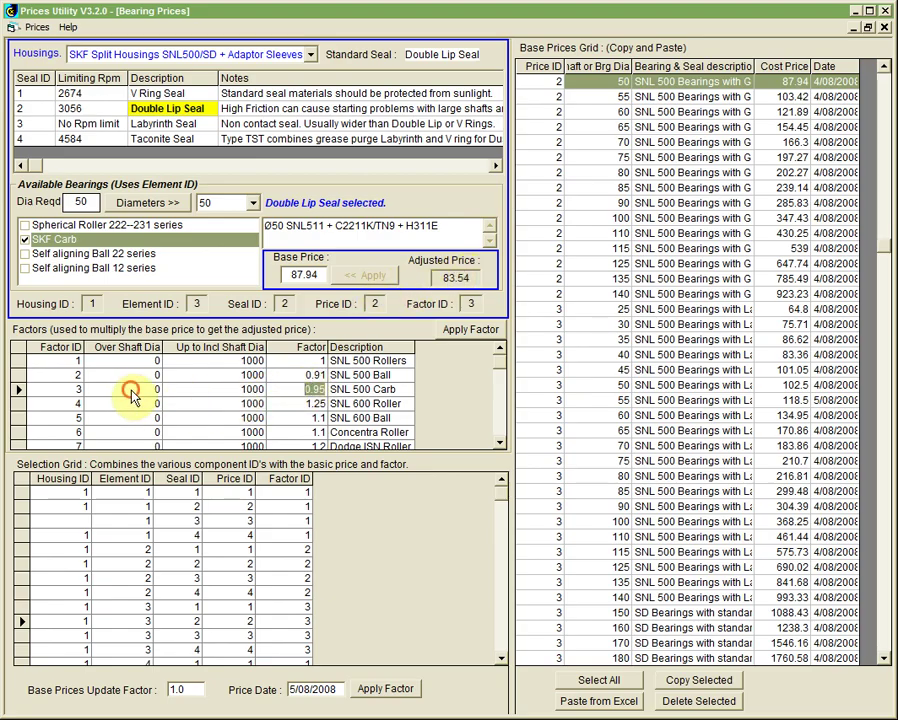
left_click(244, 390)
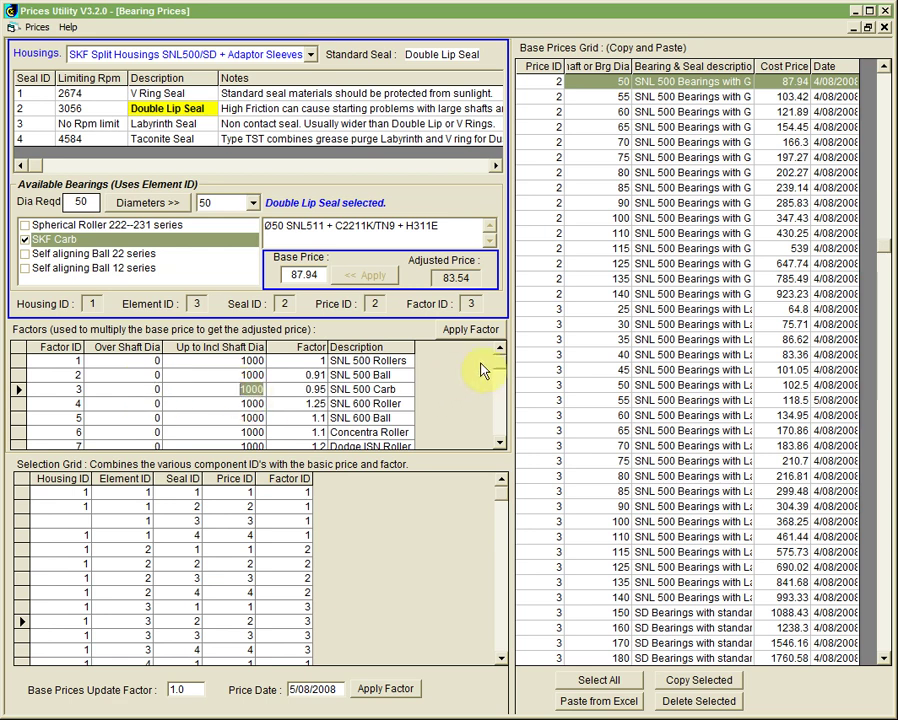
Review the complete Factors table, comparing the factor and shaft diameter range for each bearing type.
left_click(499, 440)
left_click(499, 440)
left_click(499, 440)
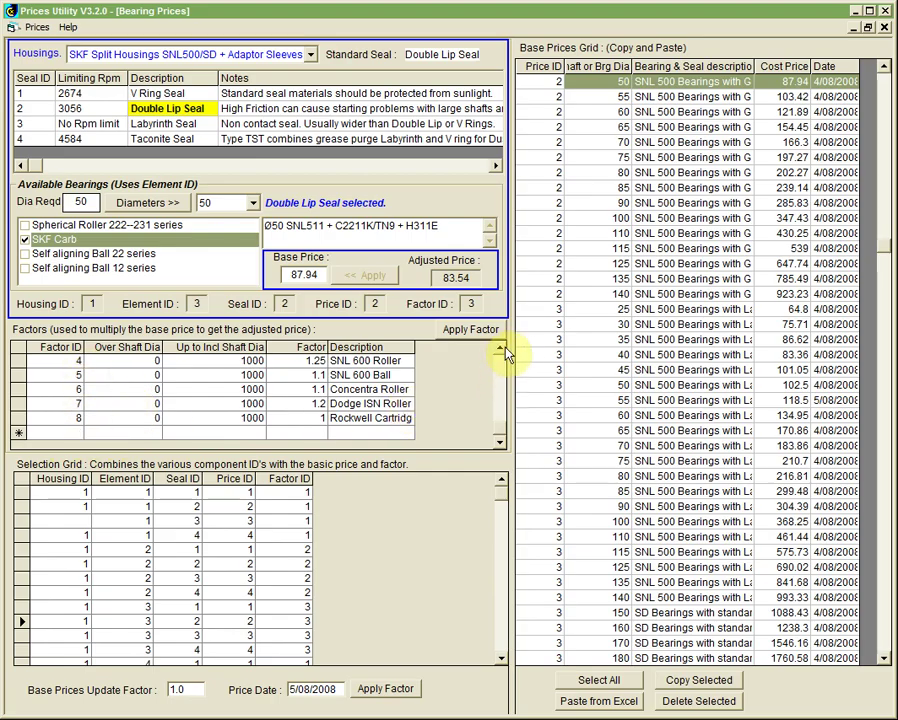
scroll(498, 350, "up", 1)
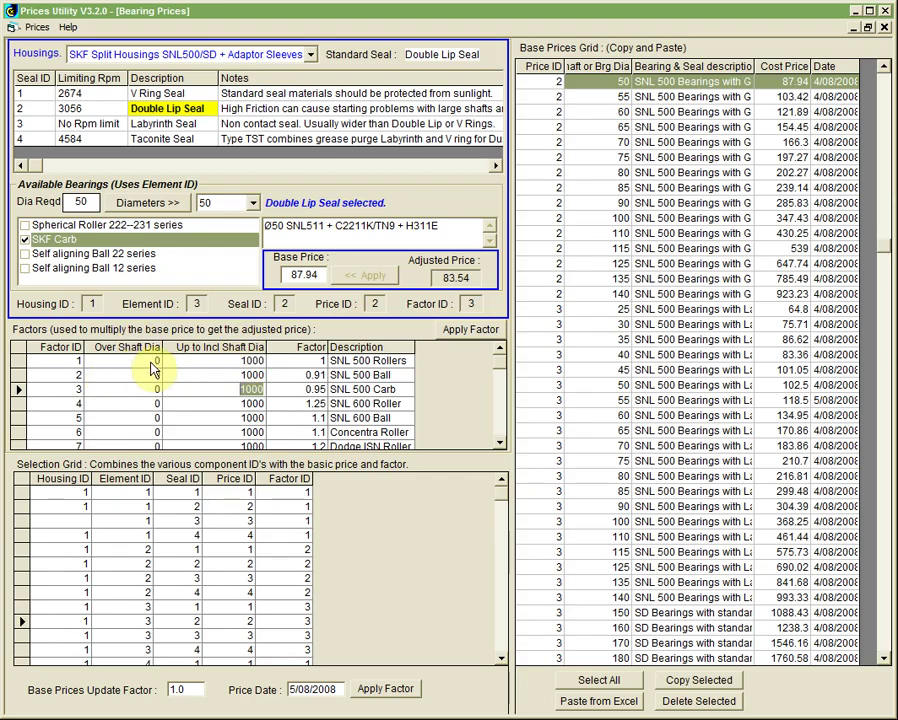
left_click(500, 442)
left_click(500, 442)
left_click(500, 442)
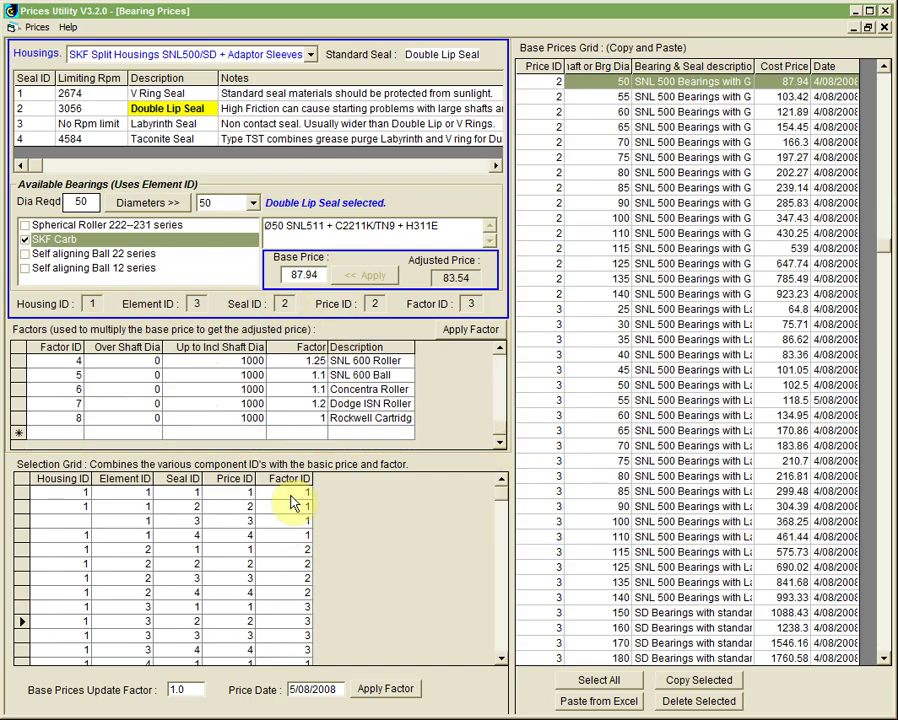
left_click(499, 350)
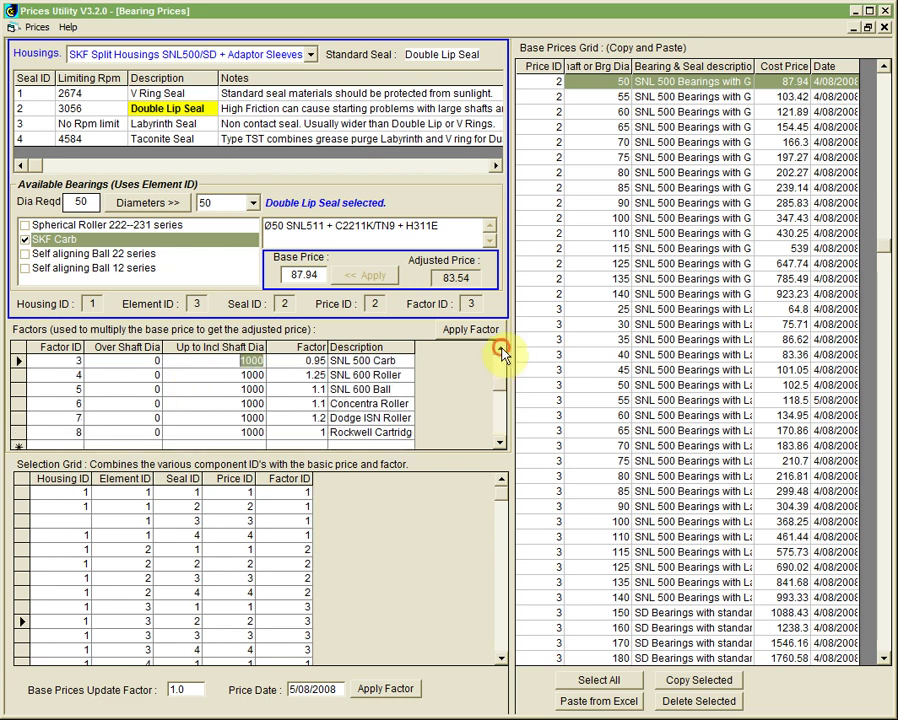
double_click(499, 350)
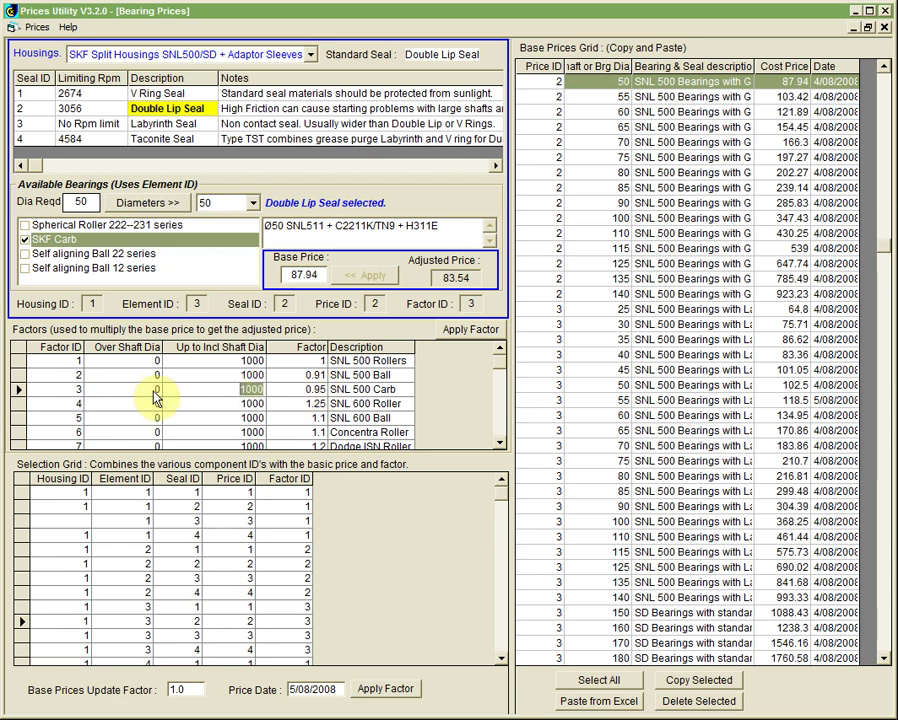
left_click(500, 444)
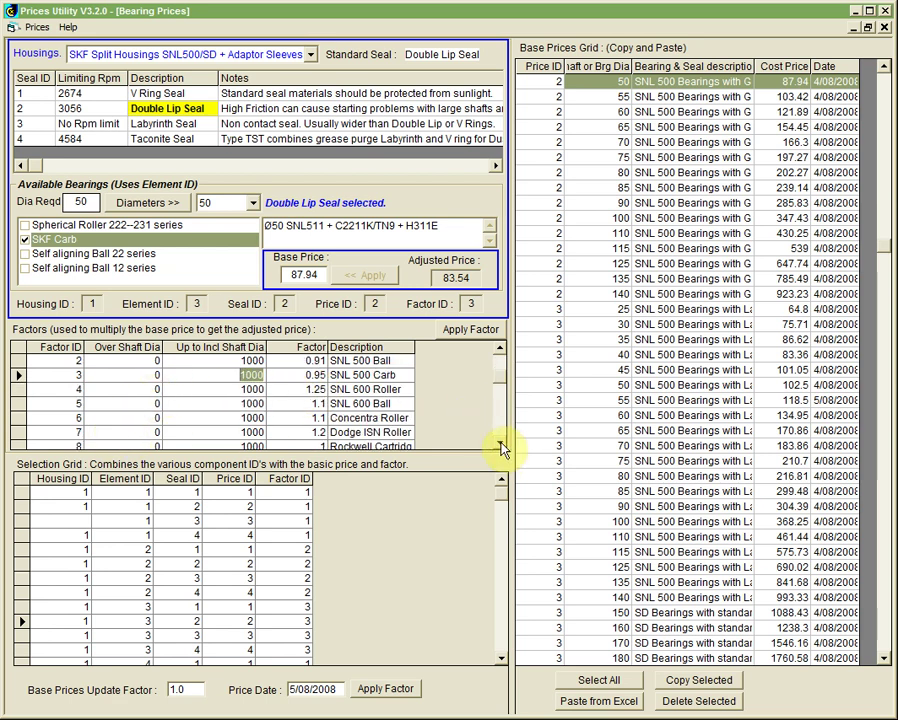
left_click(500, 444)
left_click(499, 350)
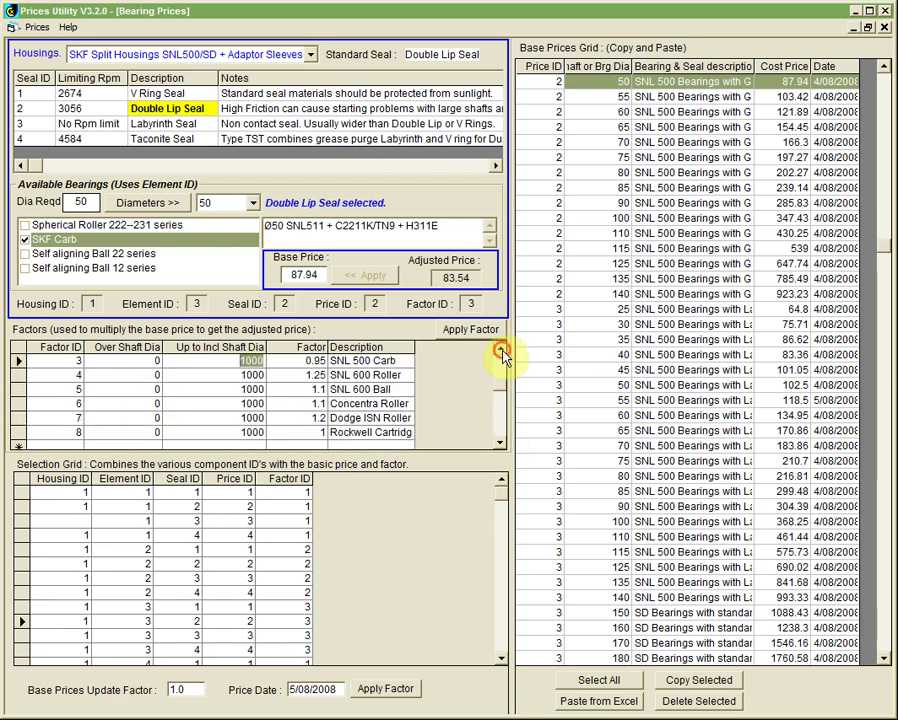
left_click(499, 350)
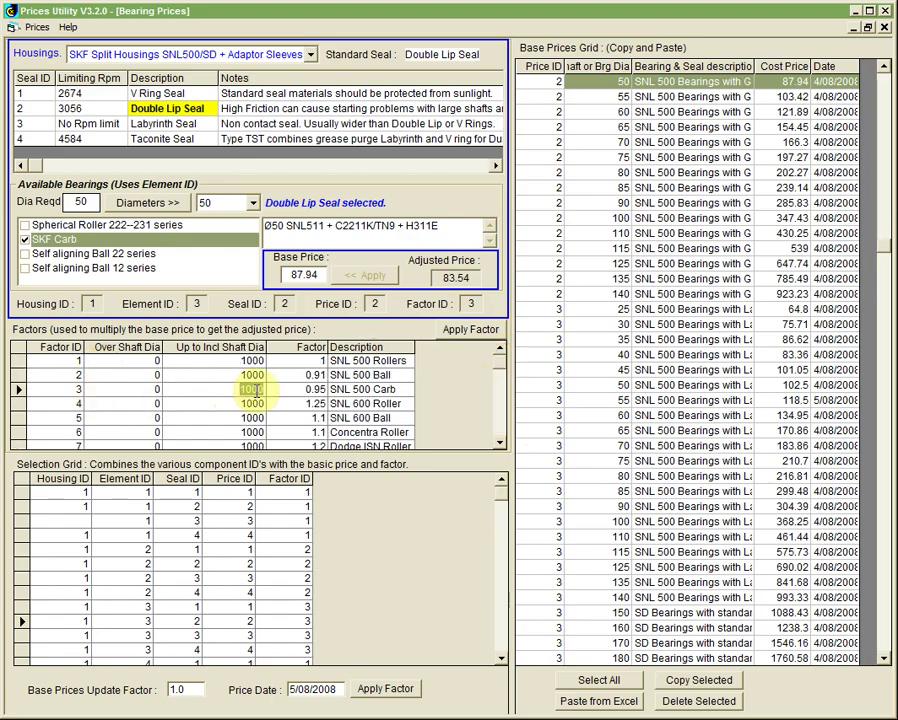
Review the remaining factor rows and the base prices grid row that supplies the selected SKF Carb bearing's base price.
left_click(499, 442)
left_click(499, 442)
left_click(499, 442)
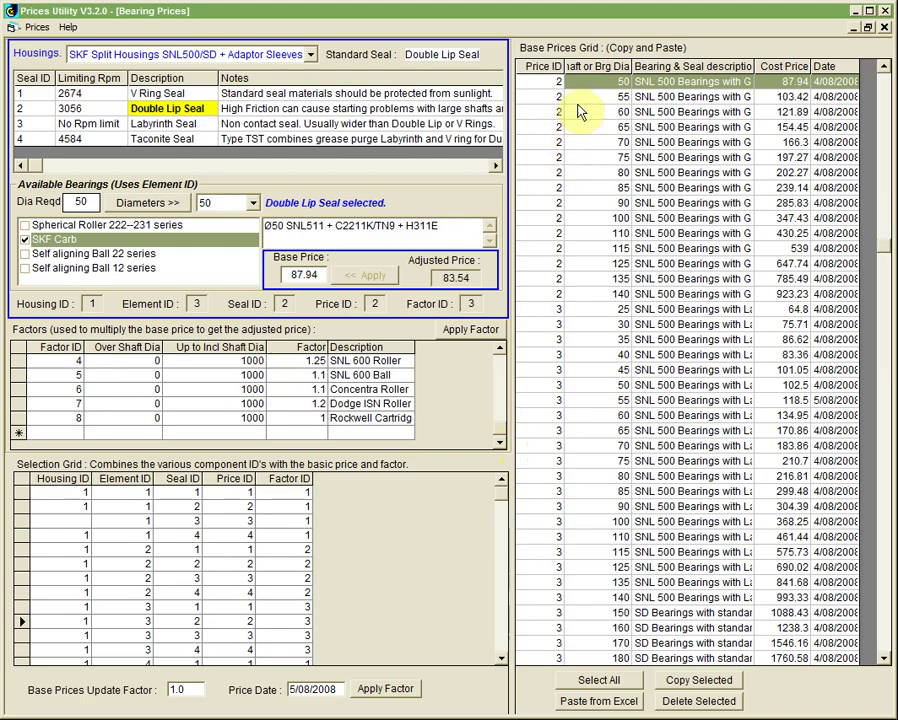
left_click_drag(888, 244, 886, 62)
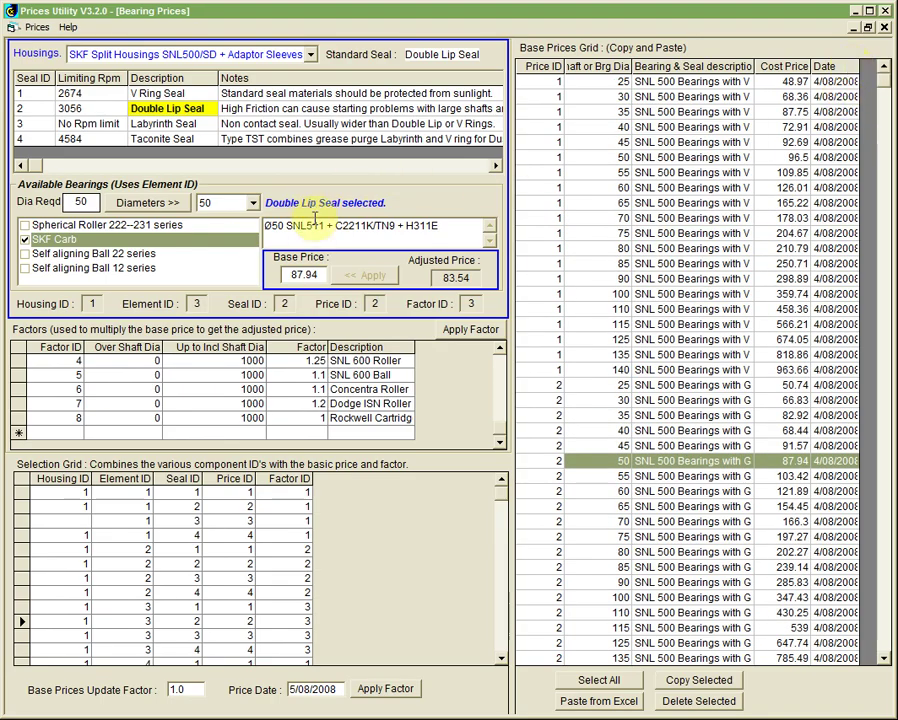
double_click(319, 274)
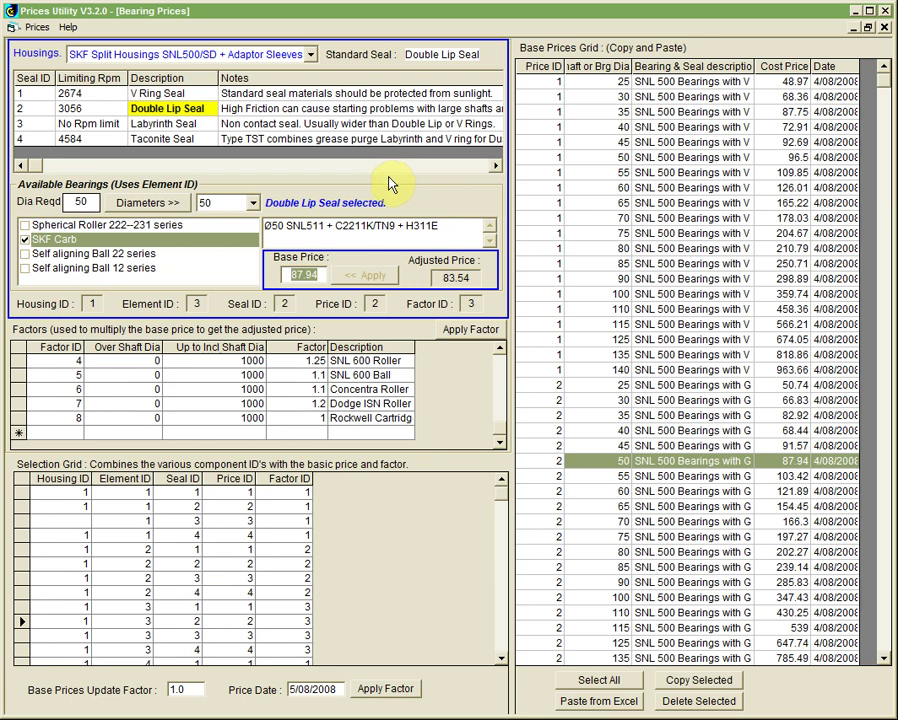
left_click(297, 276)
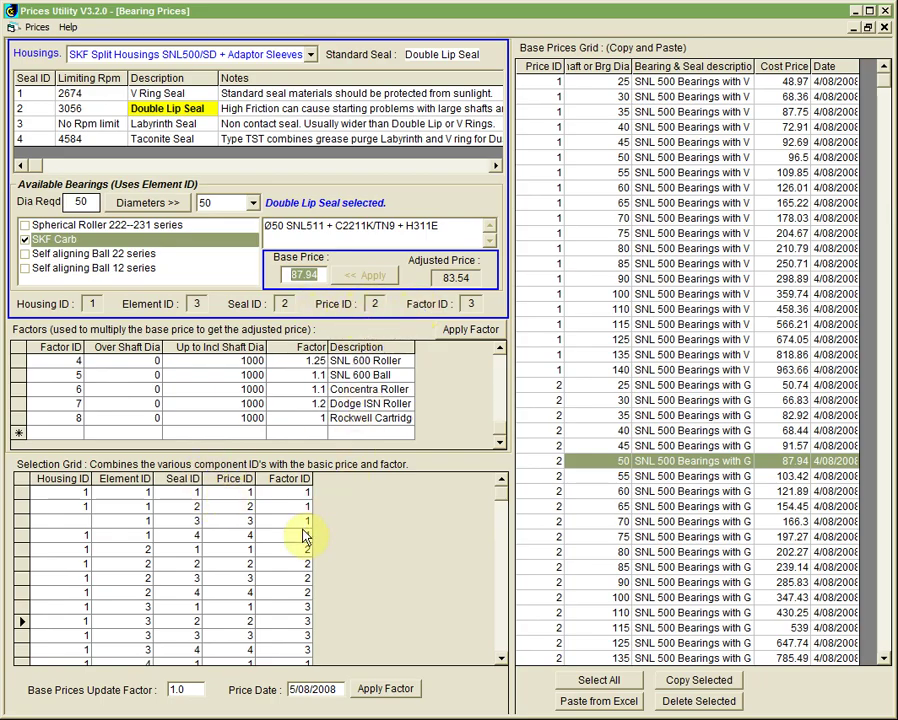
Examine the Selection Grid rows for different element IDs that share price ID 2.
left_click(246, 507)
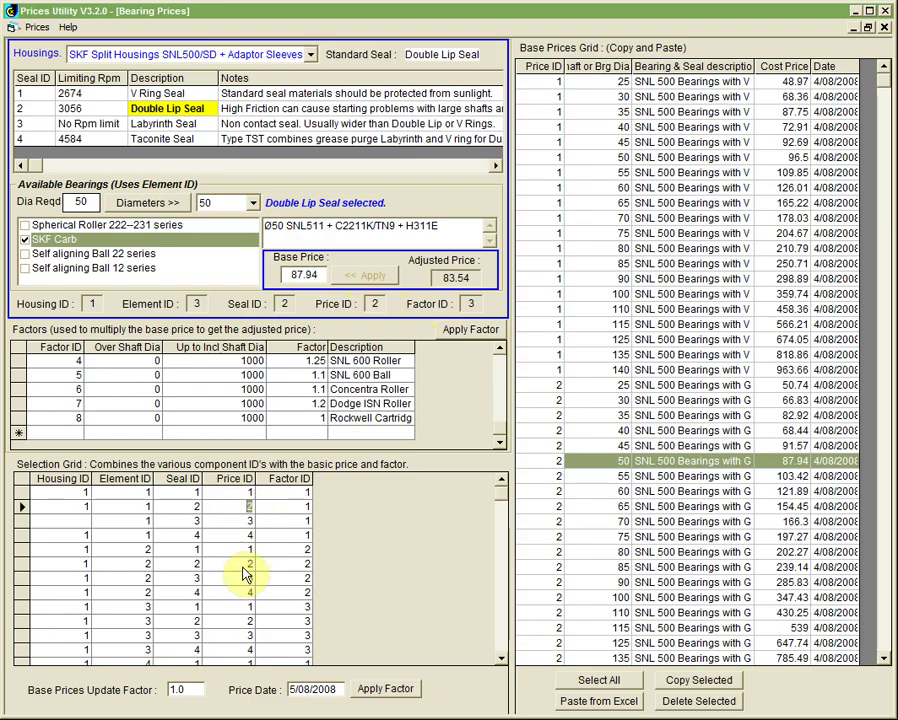
left_click(247, 621)
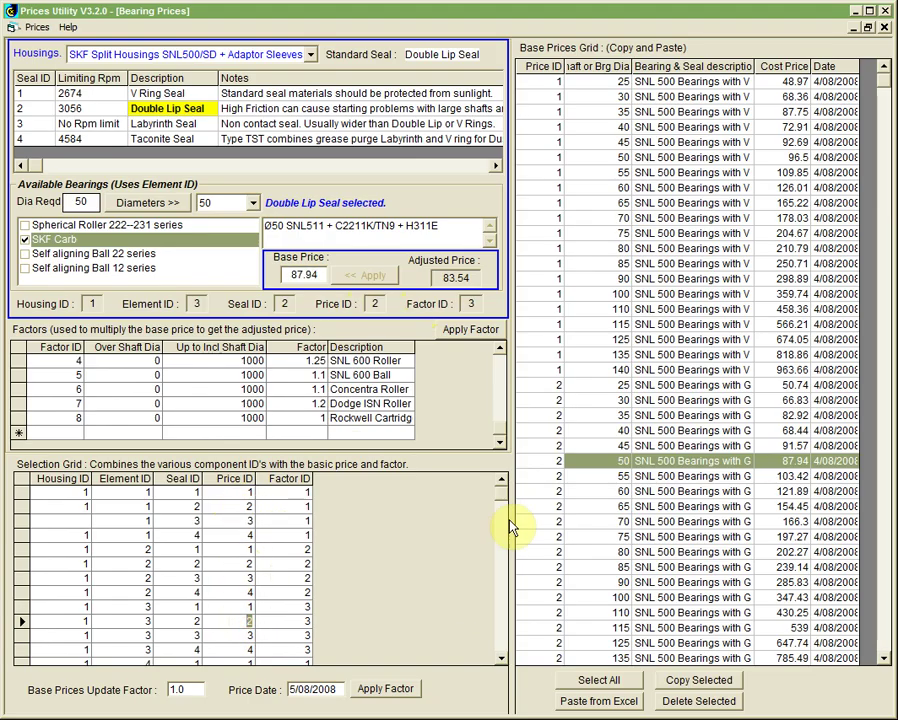
left_click_drag(500, 493, 502, 516)
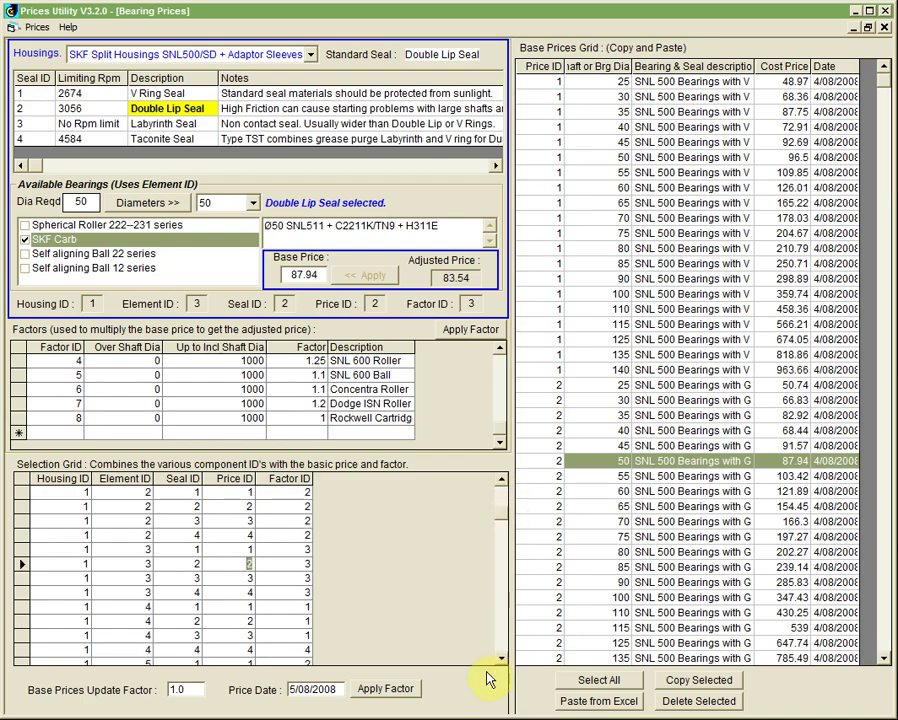
left_click(240, 622)
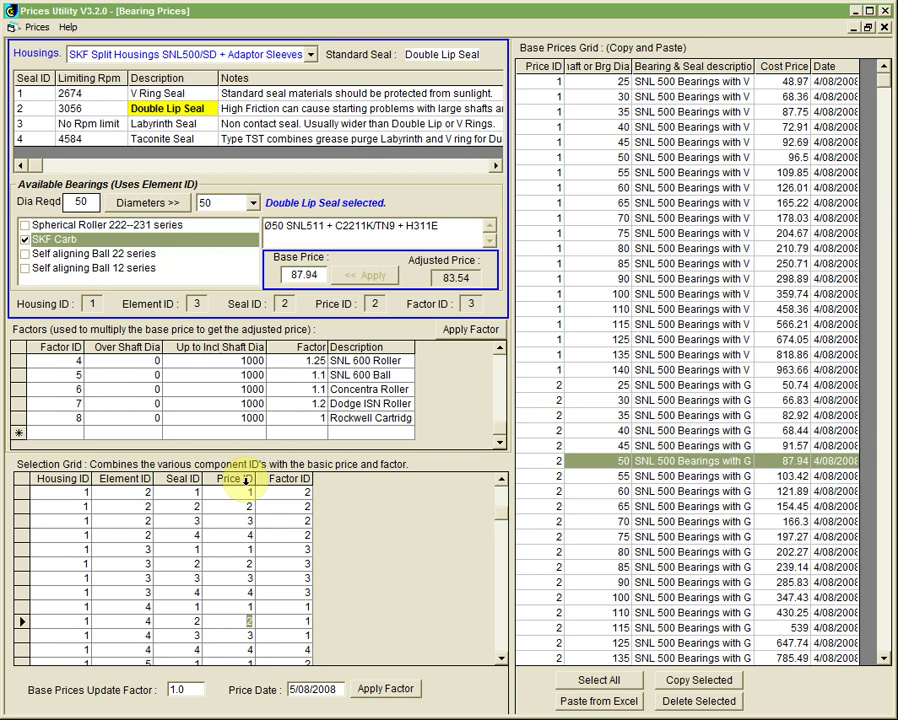
Update the base price of the 50 mm SKF Carb bearing to 90 and widen the base prices grid's description column.
double_click(325, 276)
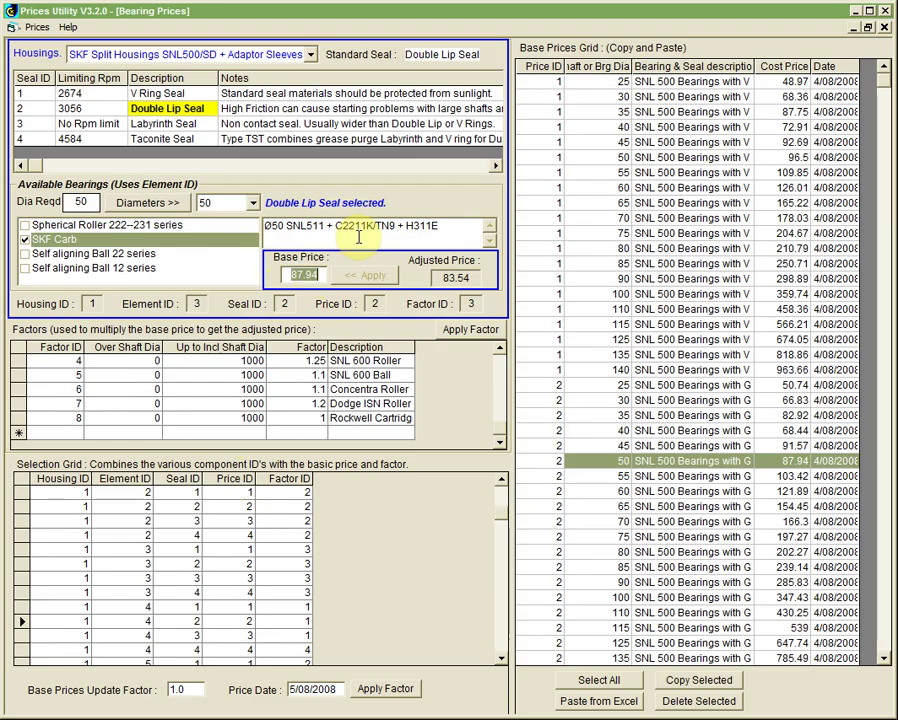
type("90")
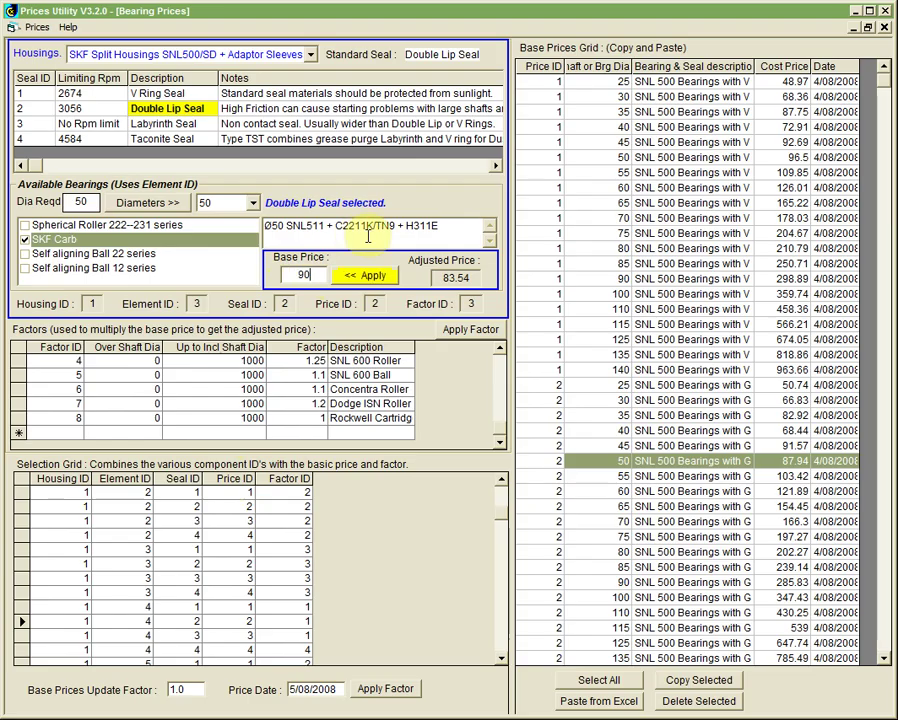
left_click(355, 279)
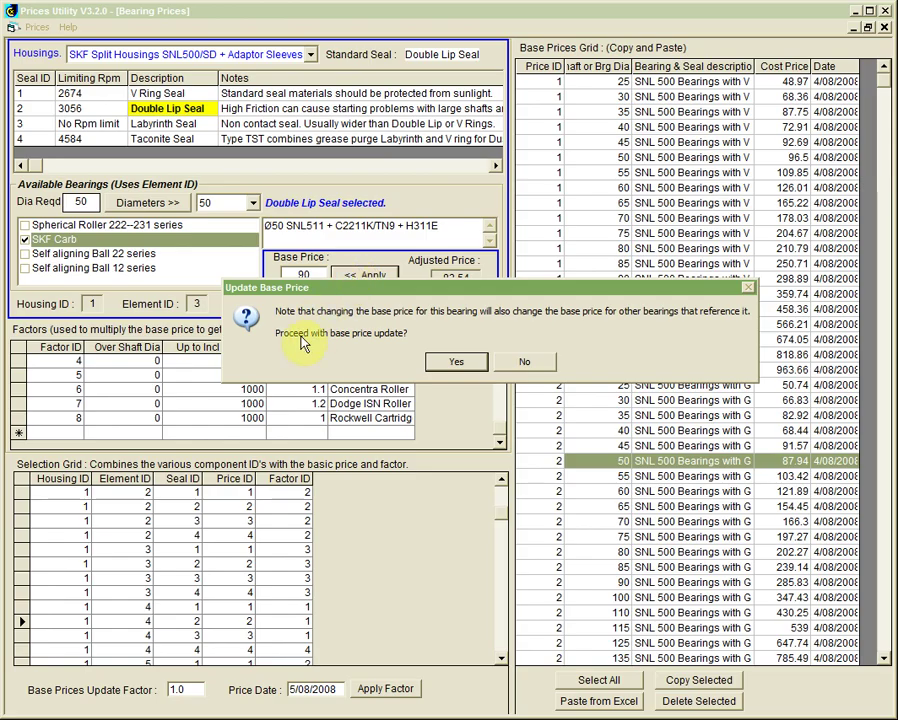
left_click(466, 366)
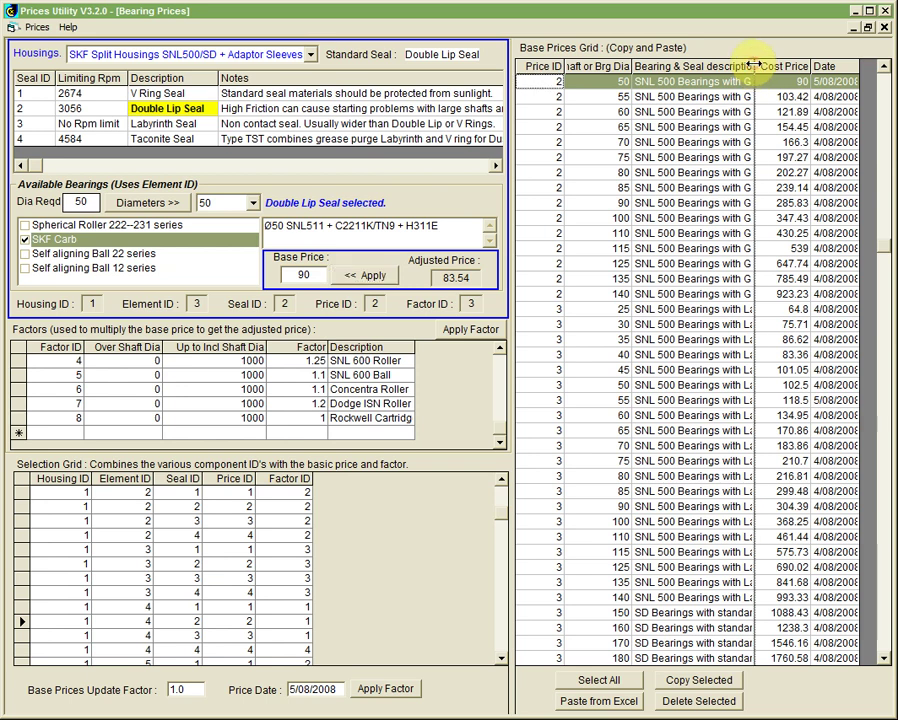
left_click_drag(757, 64, 783, 65)
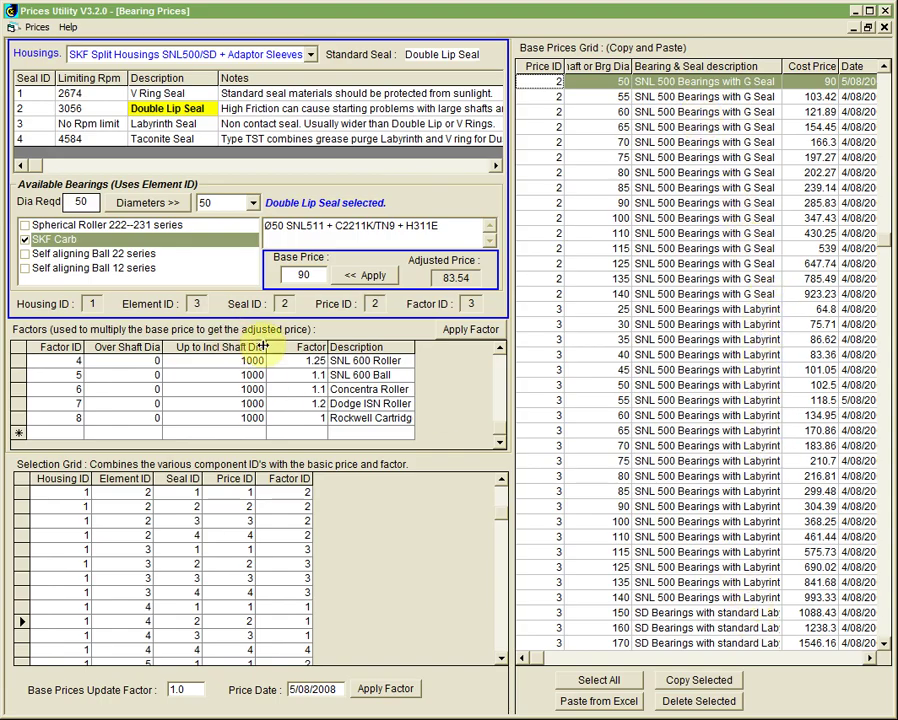
Return to the SNL 500 factor rows and select the Spherical Roller 222--231 series bearing.
left_click(499, 347)
left_click(499, 347)
left_click(499, 347)
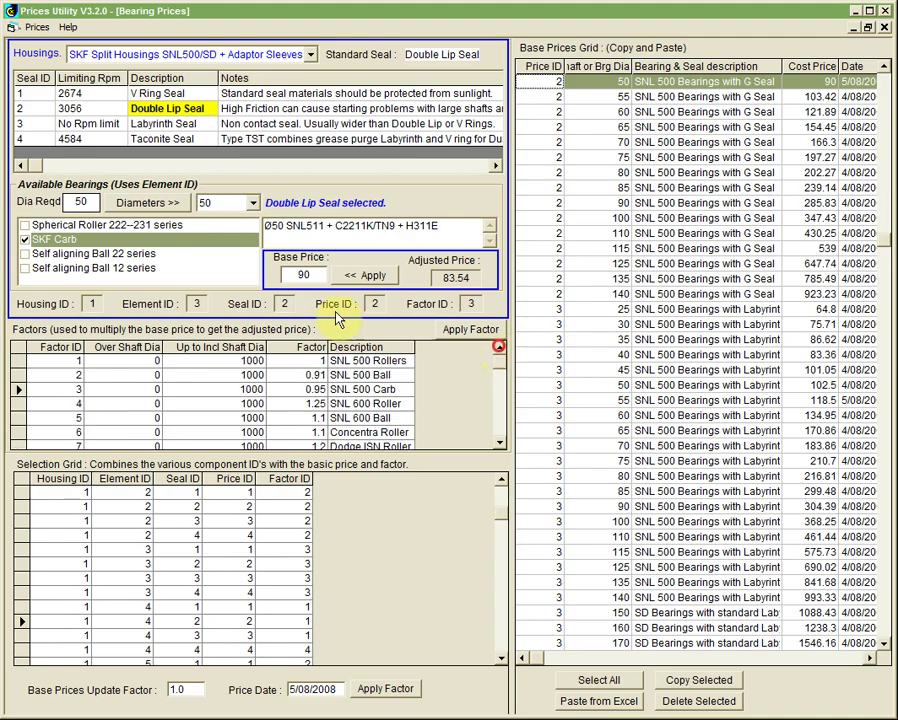
left_click(105, 226)
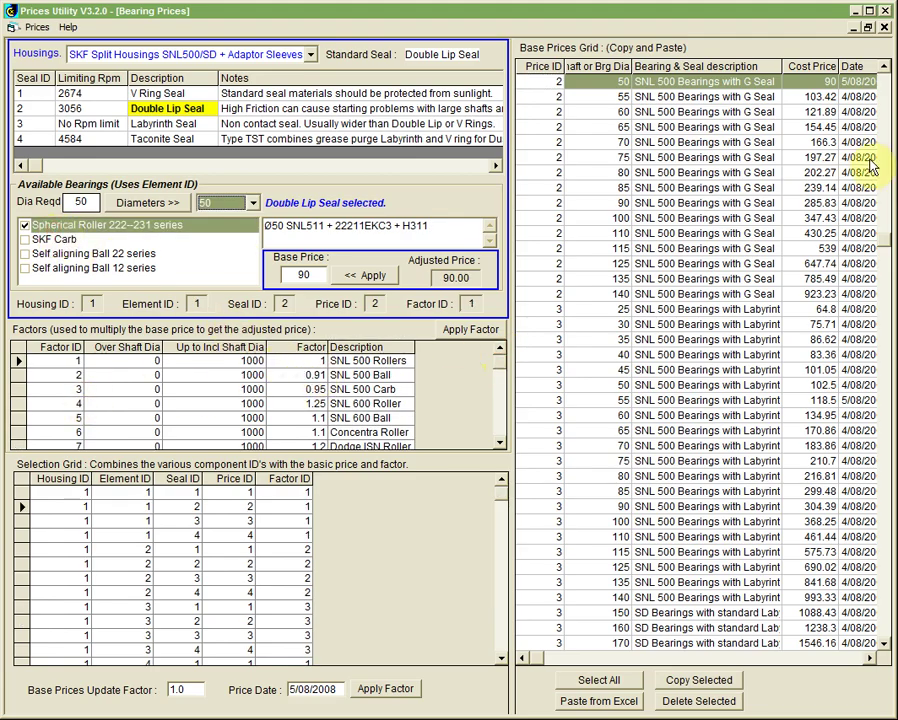
Compare the base prices for the Labyrinth Seal and Taconite Seal, widening the description column to fit the full seal descriptions.
scroll(884, 245, "down", 1)
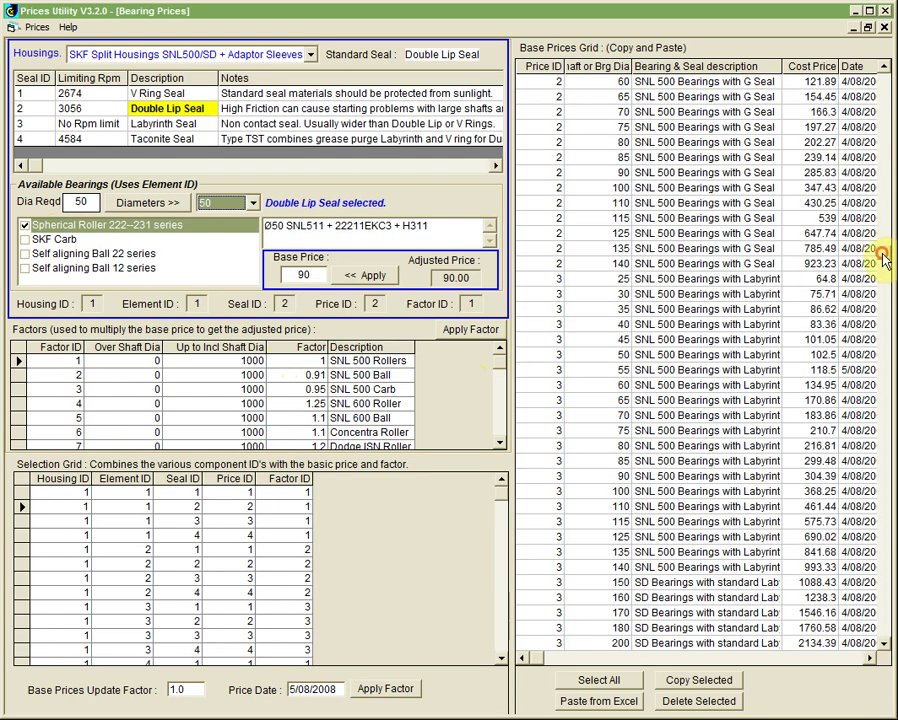
left_click(562, 279)
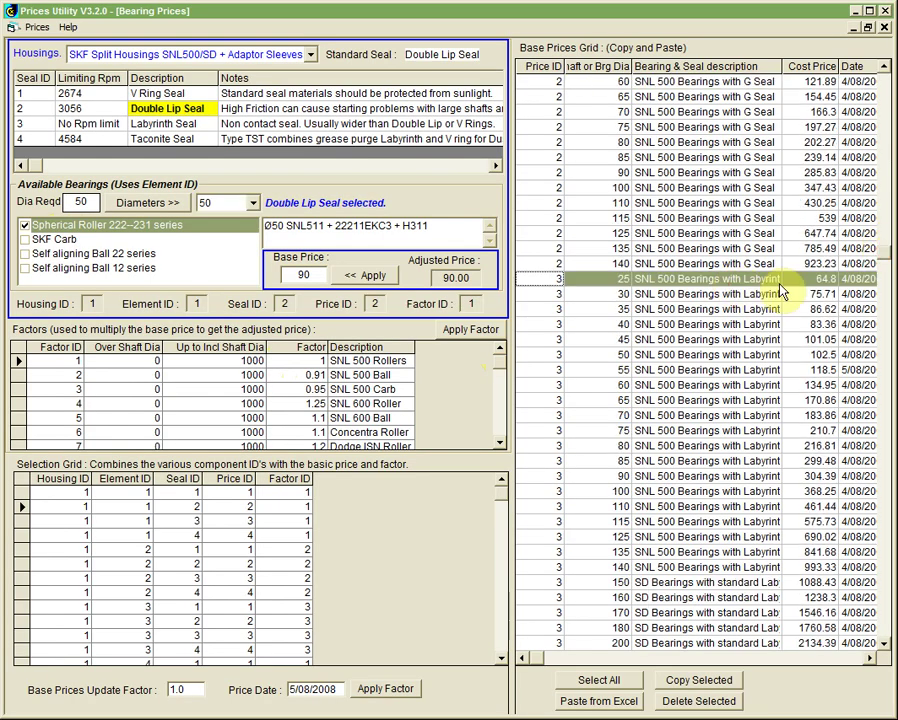
left_click(165, 123)
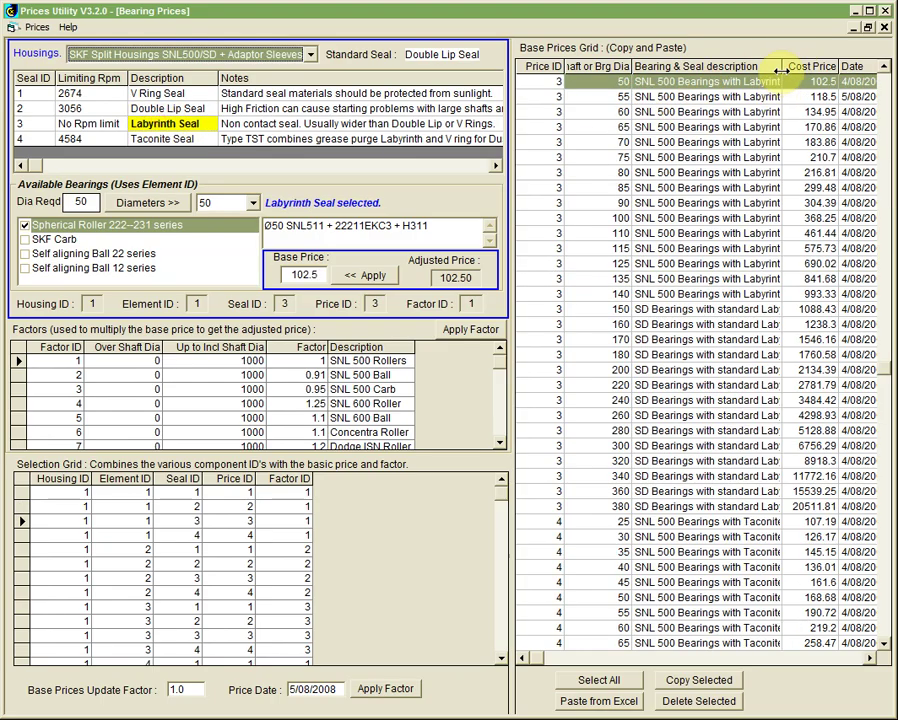
left_click_drag(778, 70, 800, 68)
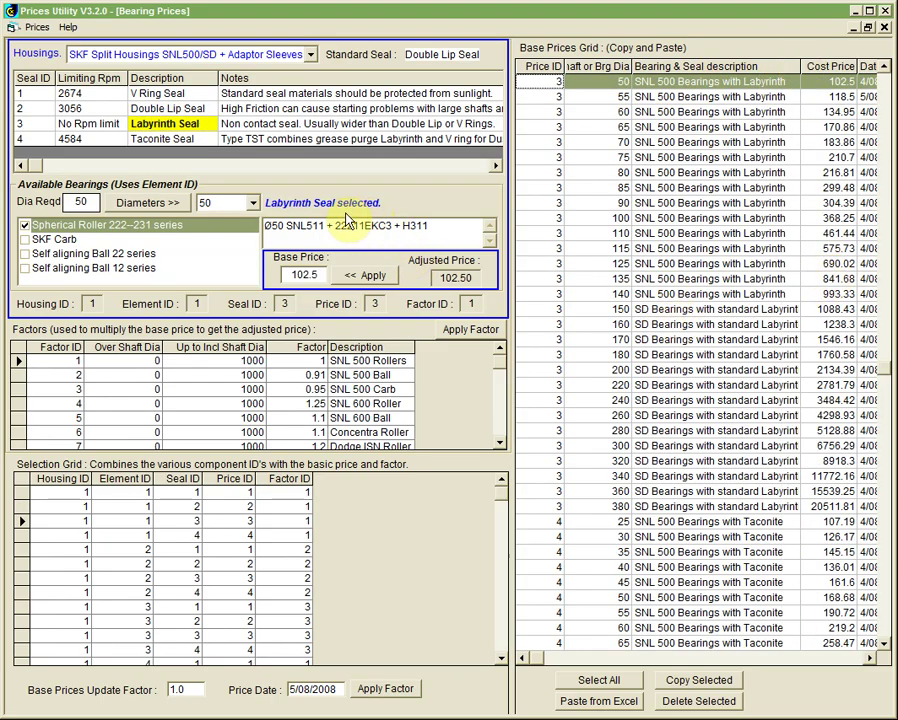
left_click(195, 140)
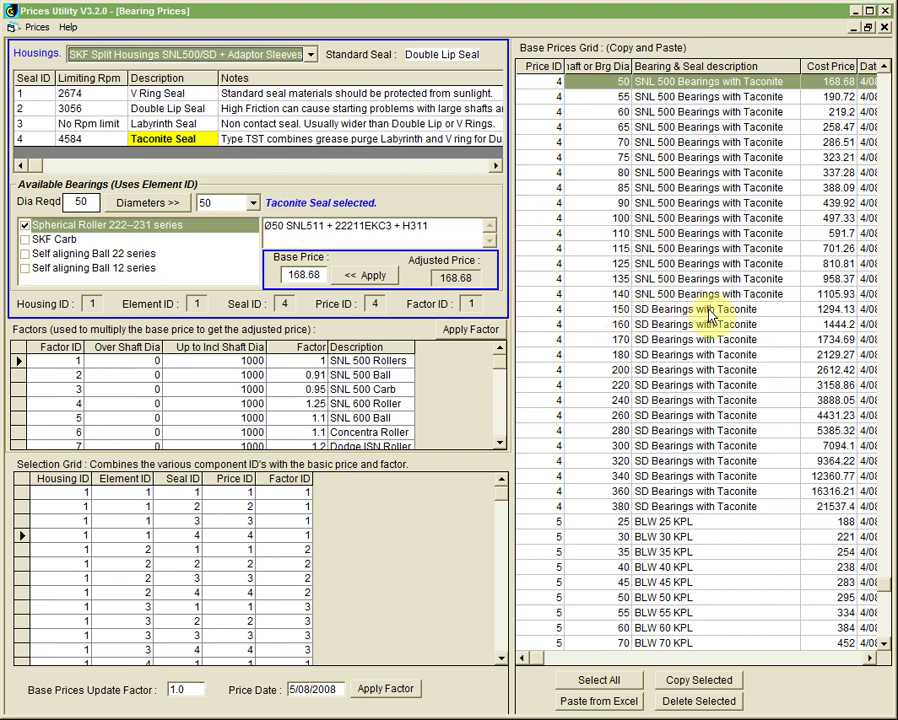
Set the bearing diameter to 150 and choose the Taconite Seal.
left_click(253, 203)
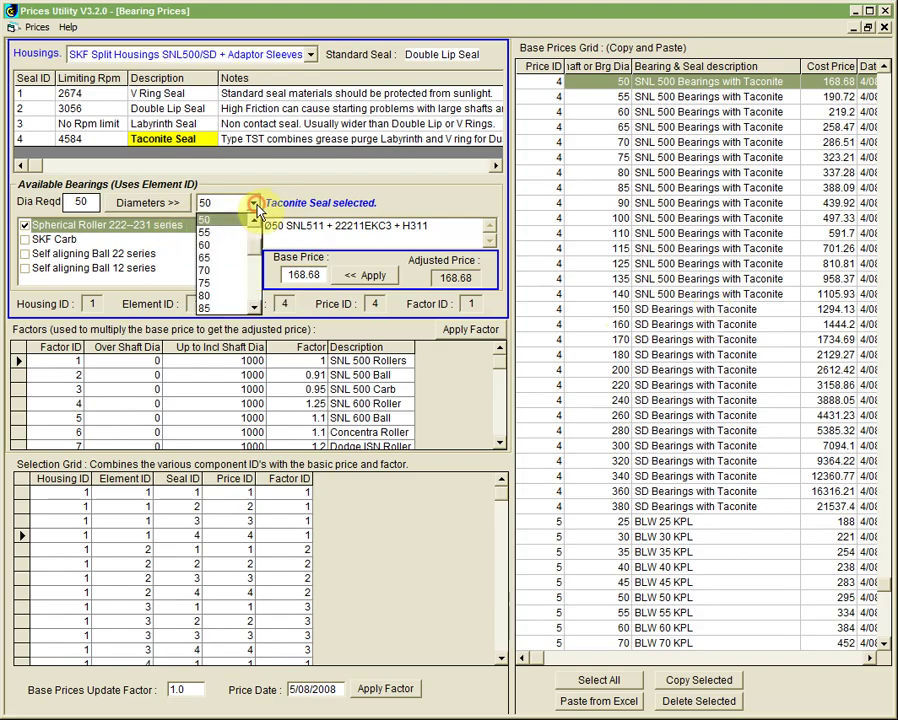
scroll(258, 290, "down", 3)
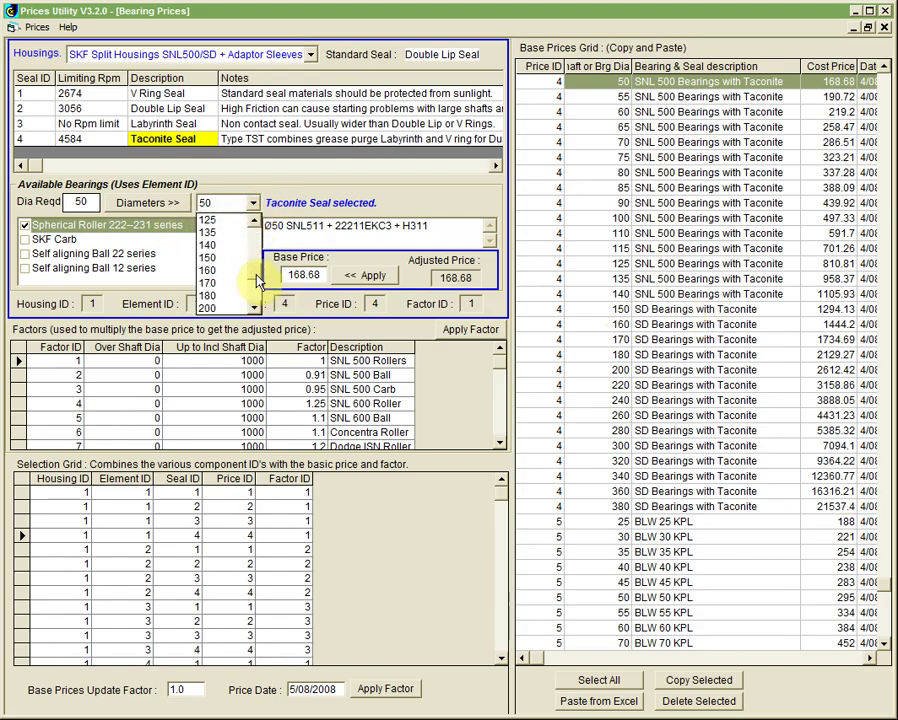
scroll(206, 262, "up", 1)
left_click(206, 262)
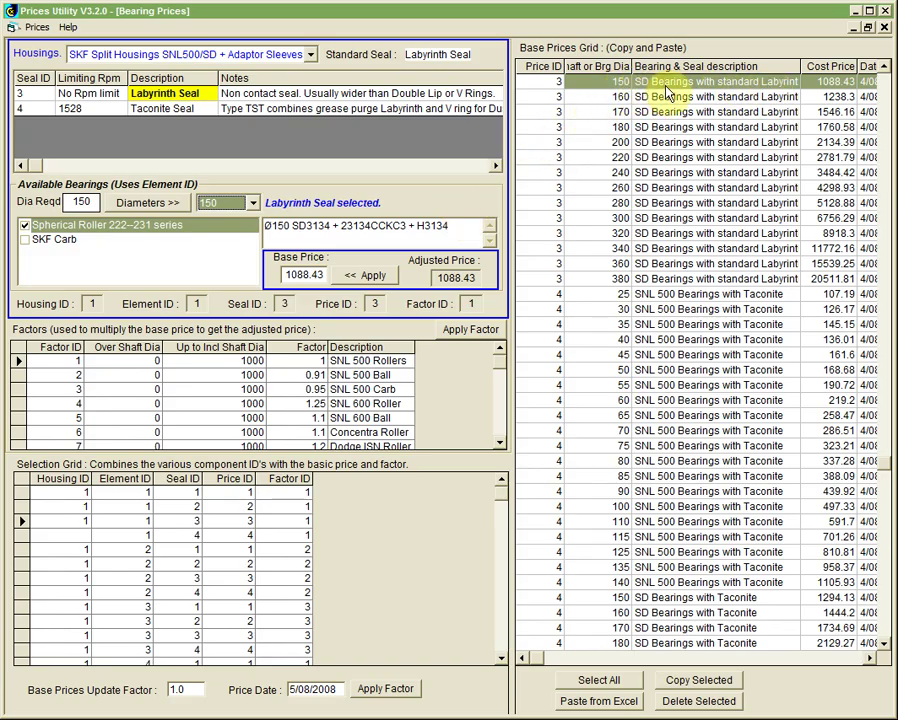
left_click(154, 110)
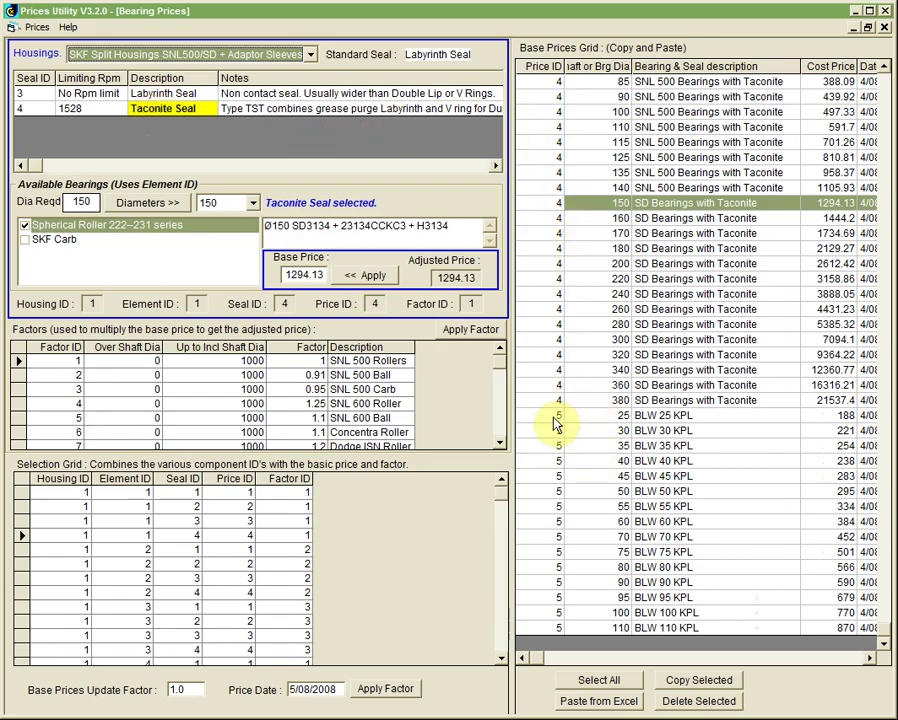
Select the BLW 25 KPL to BLW 110 KPL price rows and widen the Shaft or Brg Dia column to fit its heading.
left_click_drag(557, 420, 690, 628)
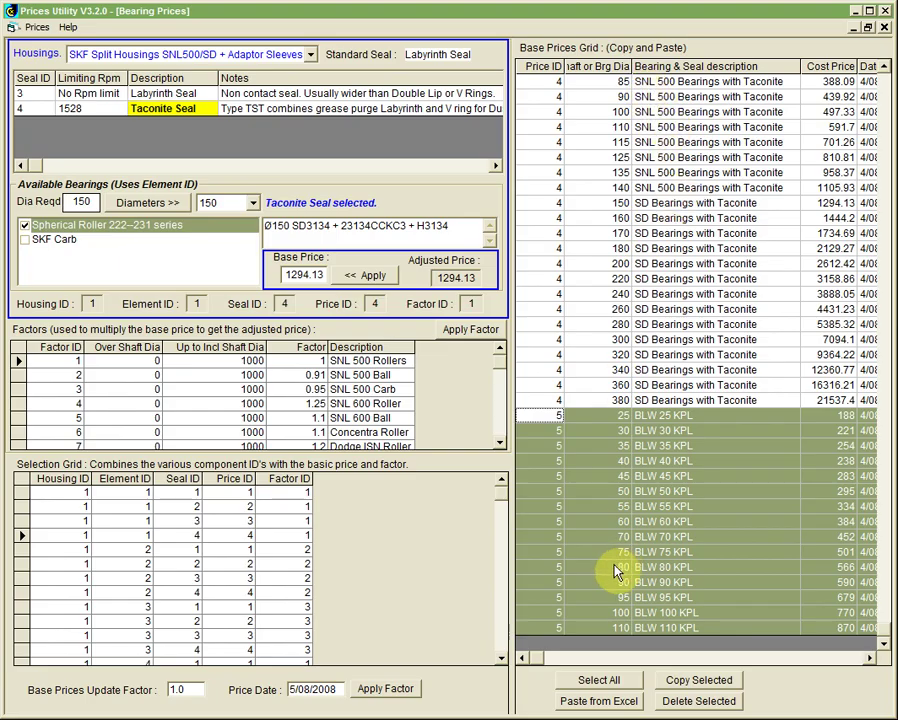
left_click(690, 680)
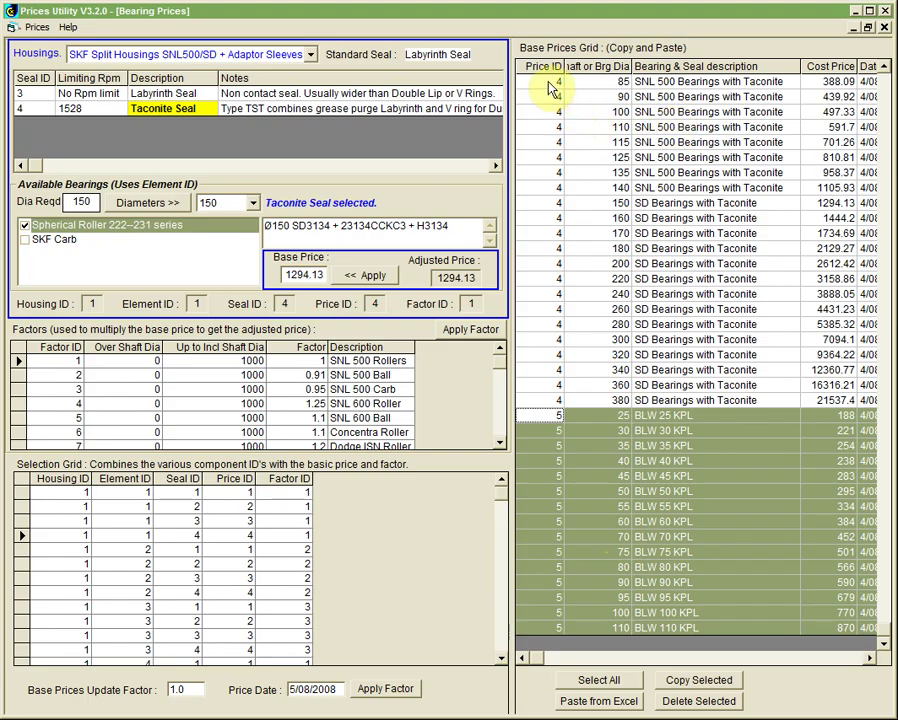
double_click(633, 66)
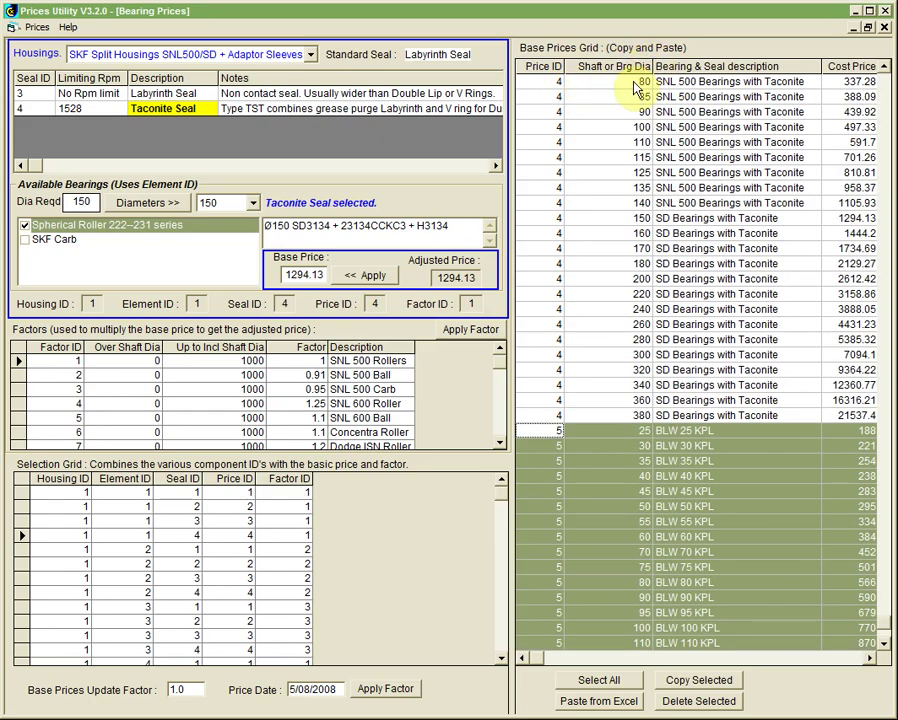
Copy all rows of the base prices grid for pasting into Excel, with column headings included.
left_click(553, 86)
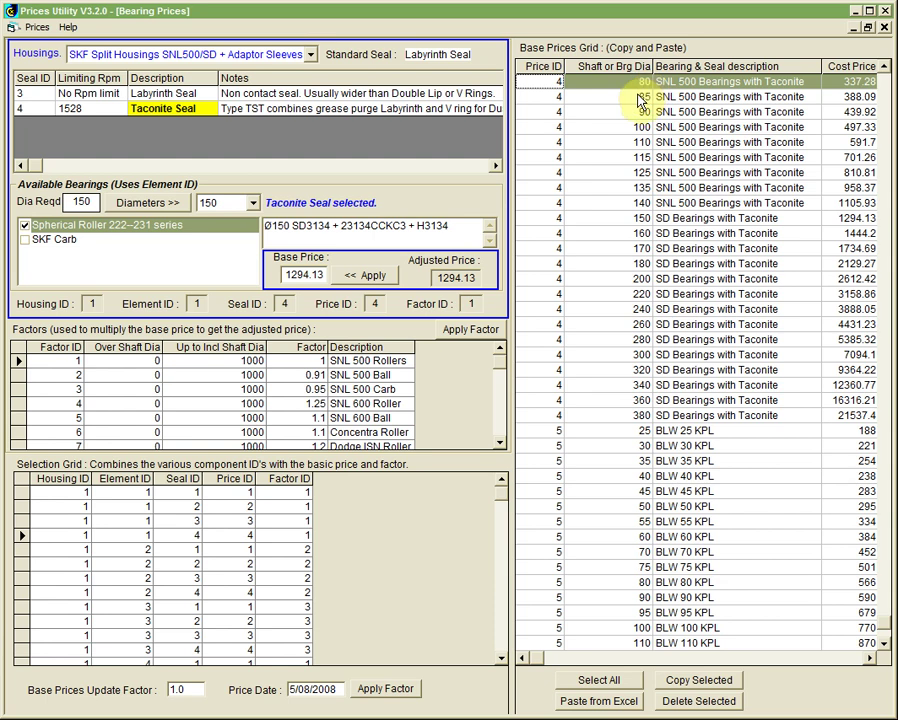
left_click_drag(544, 98, 507, 194)
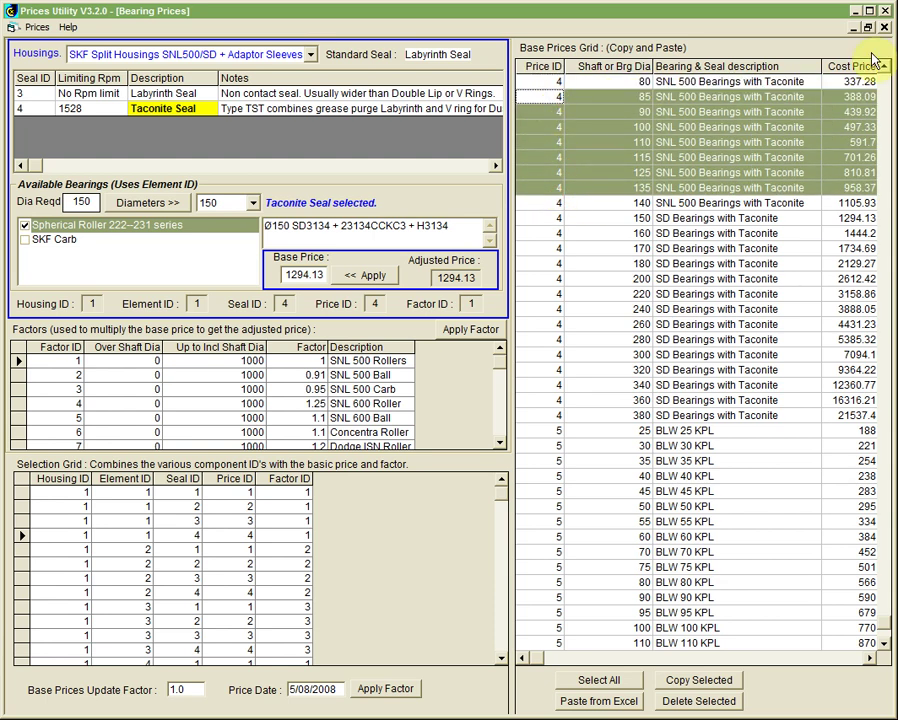
left_click(612, 680)
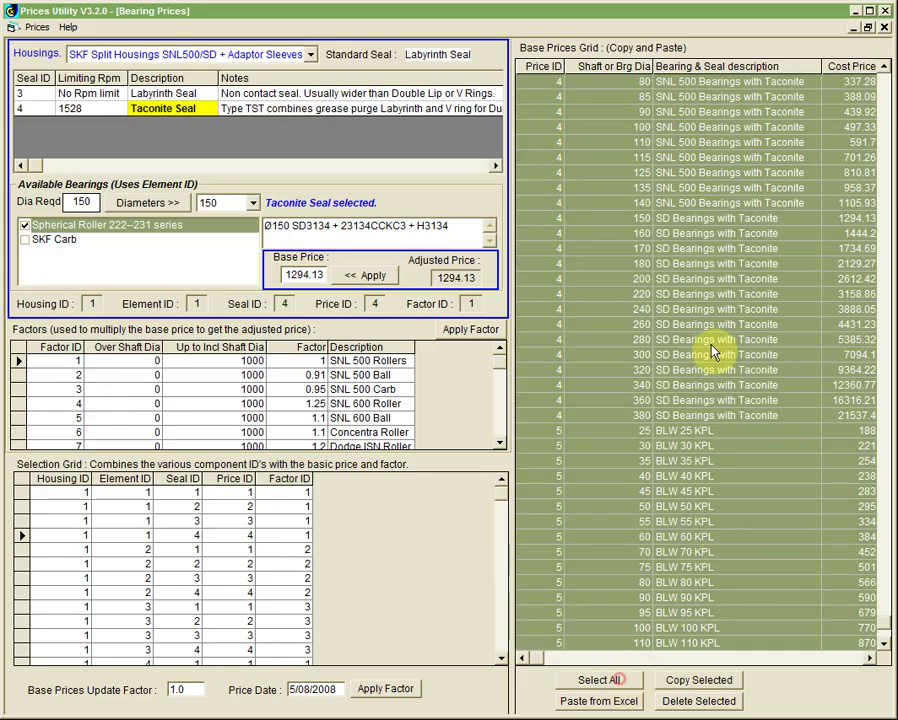
left_click(687, 688)
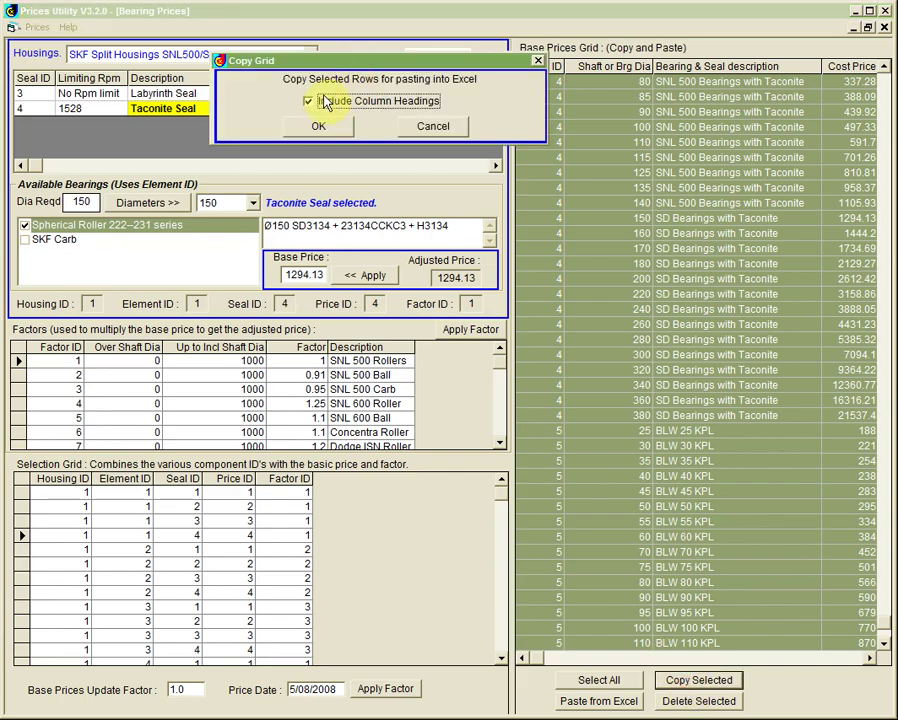
left_click(326, 133)
key("alt+p")
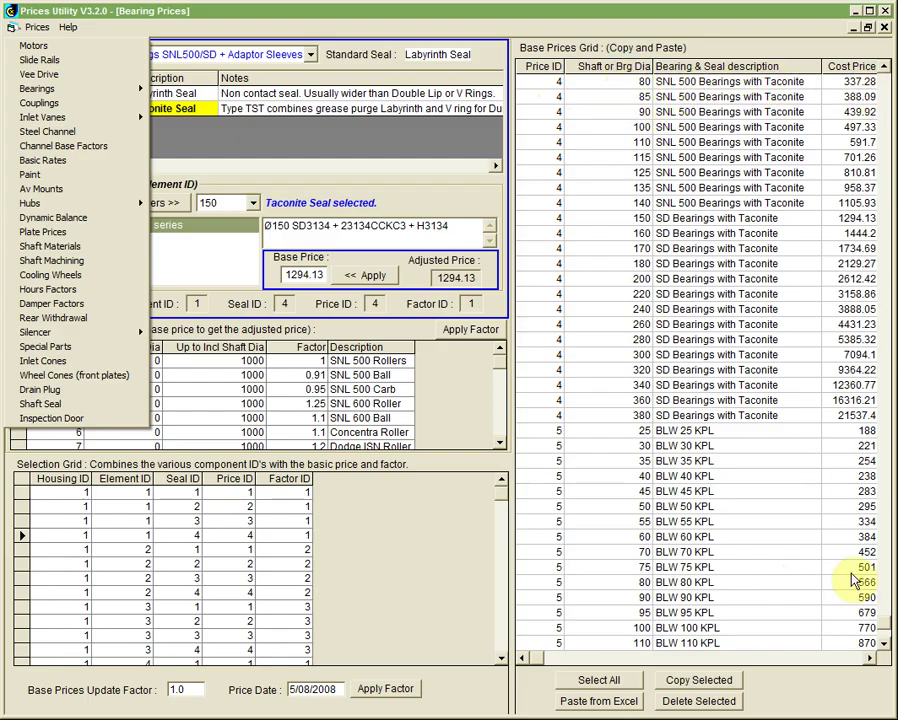
Widen the Date column of the base prices grid to fit the complete dates.
left_click(869, 658)
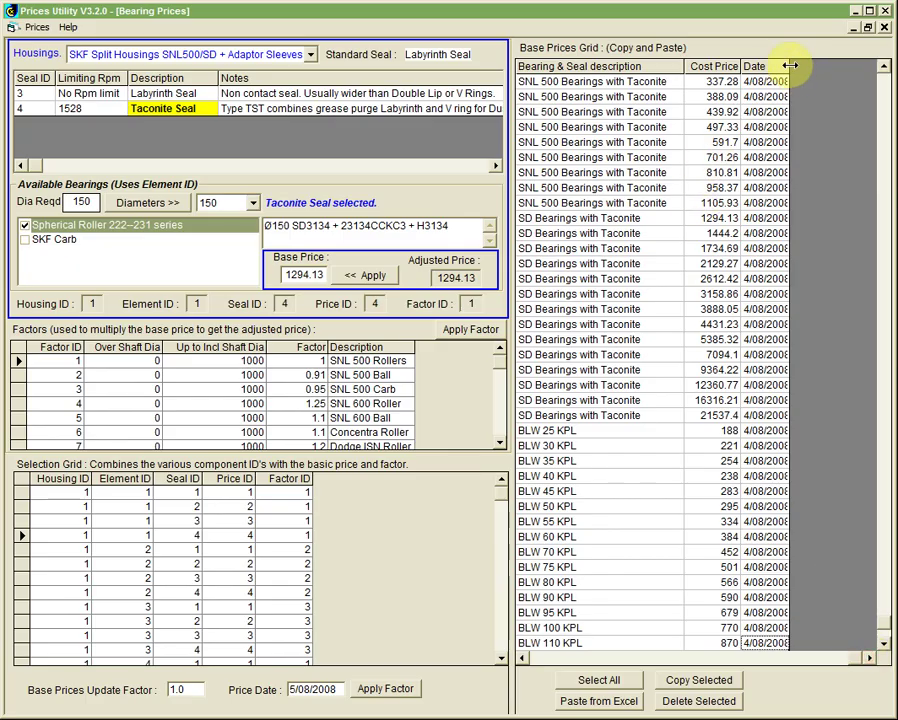
left_click_drag(790, 66, 823, 66)
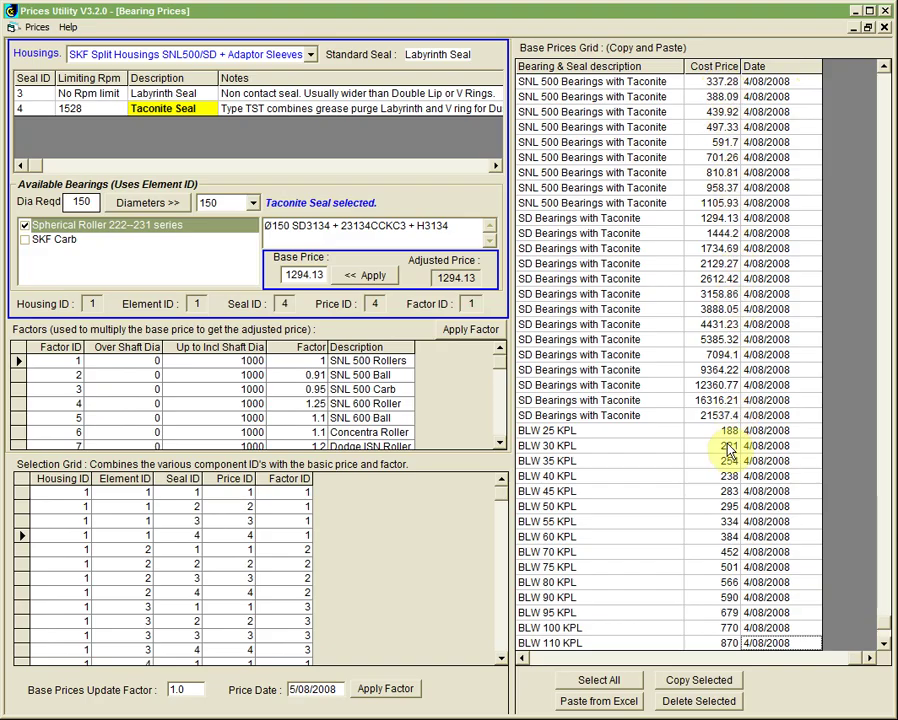
left_click(521, 658)
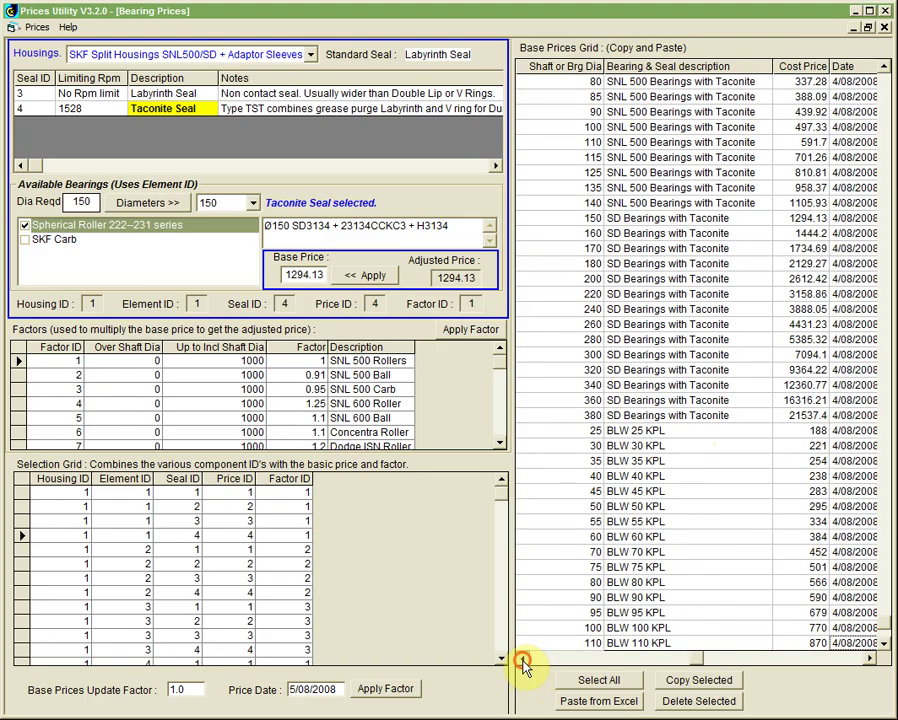
Delete all rows of the base prices grid and confirm the deletion.
left_click(521, 658)
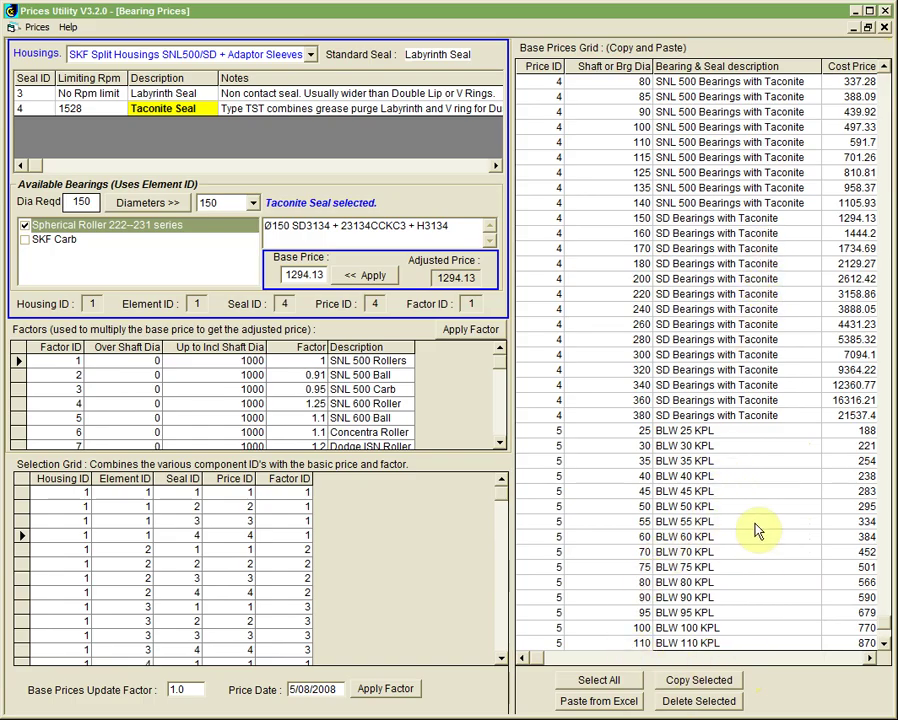
left_click(603, 682)
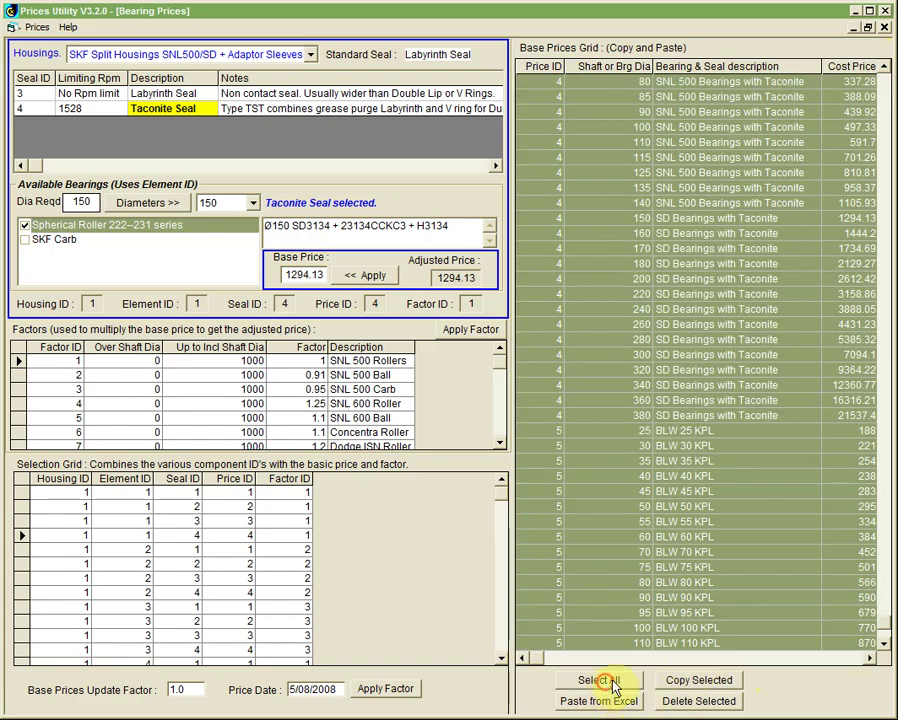
left_click(670, 701)
left_click(466, 366)
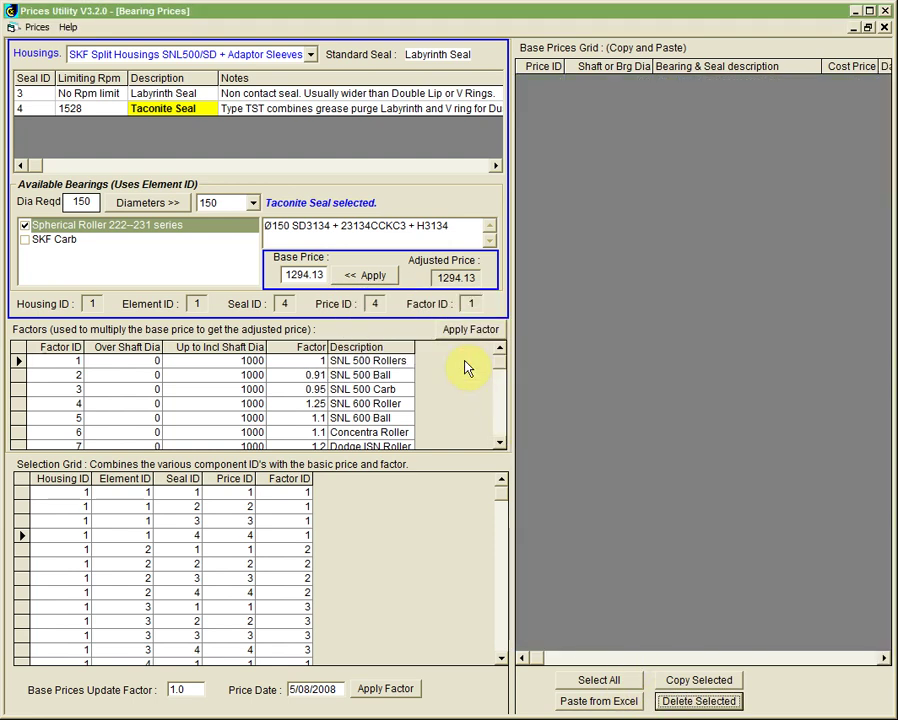
Paste the copied Excel price rows into the base prices grid as new records.
left_click(620, 703)
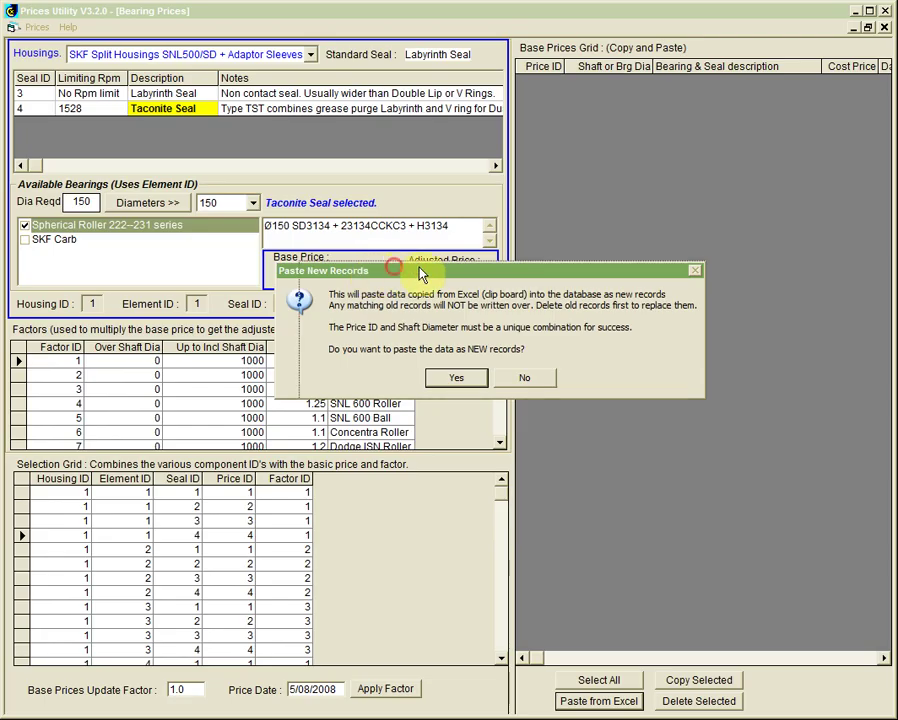
left_click_drag(397, 271, 460, 251)
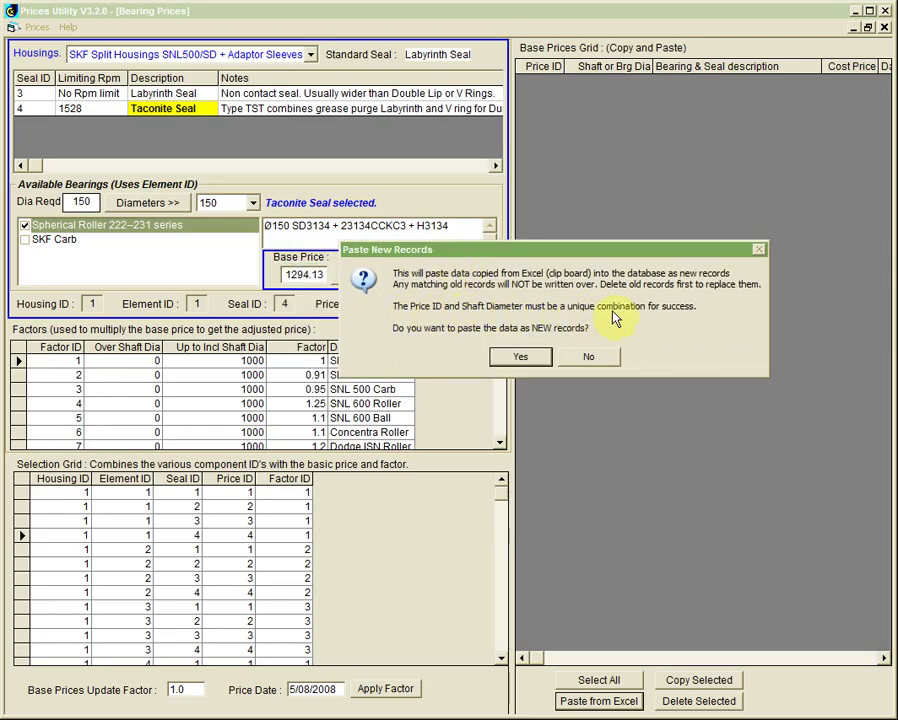
left_click(522, 358)
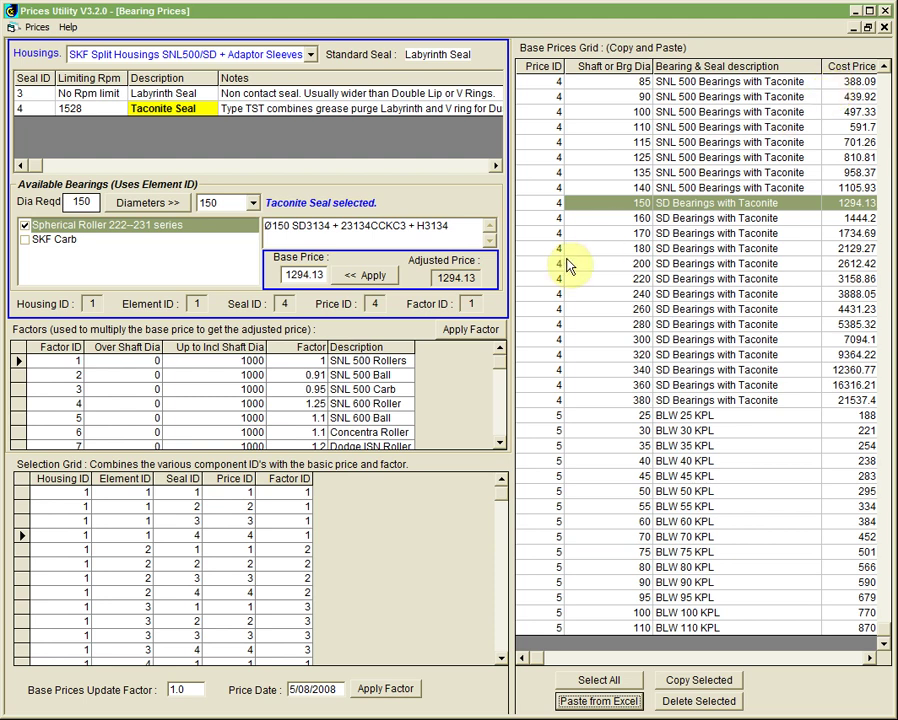
Set the SNL 500 Ball factor to 0.9 and apply the factor change.
left_click(303, 376)
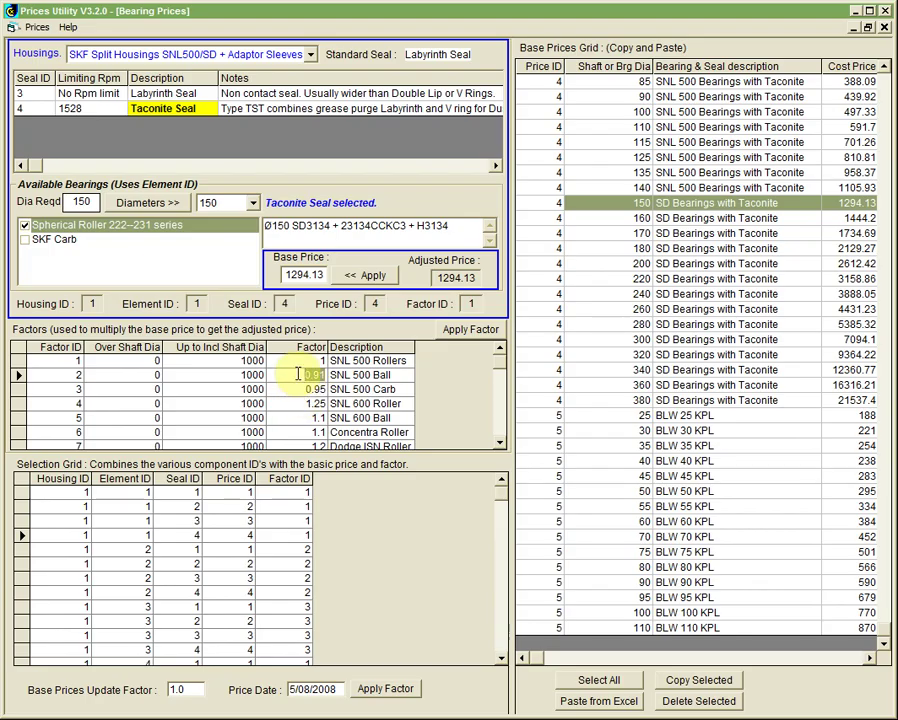
type("0")
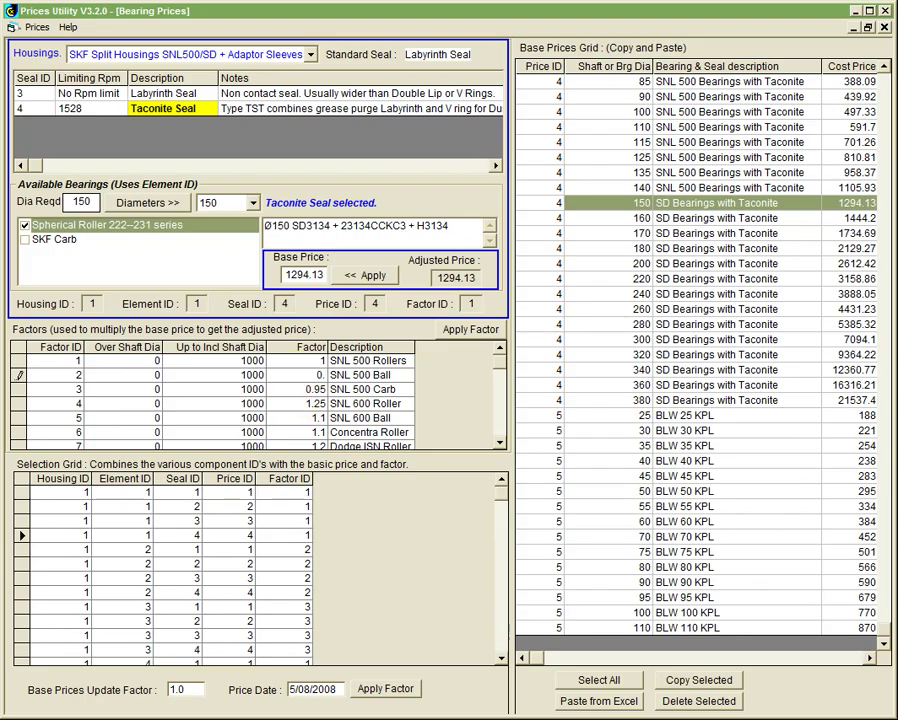
type(".9")
key("Up")
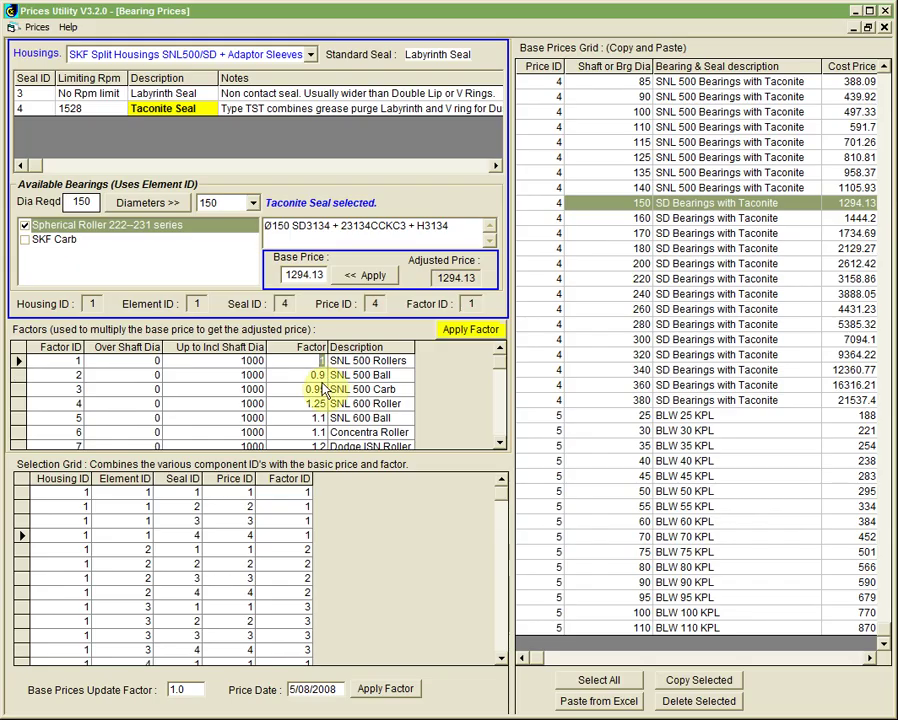
key("Down")
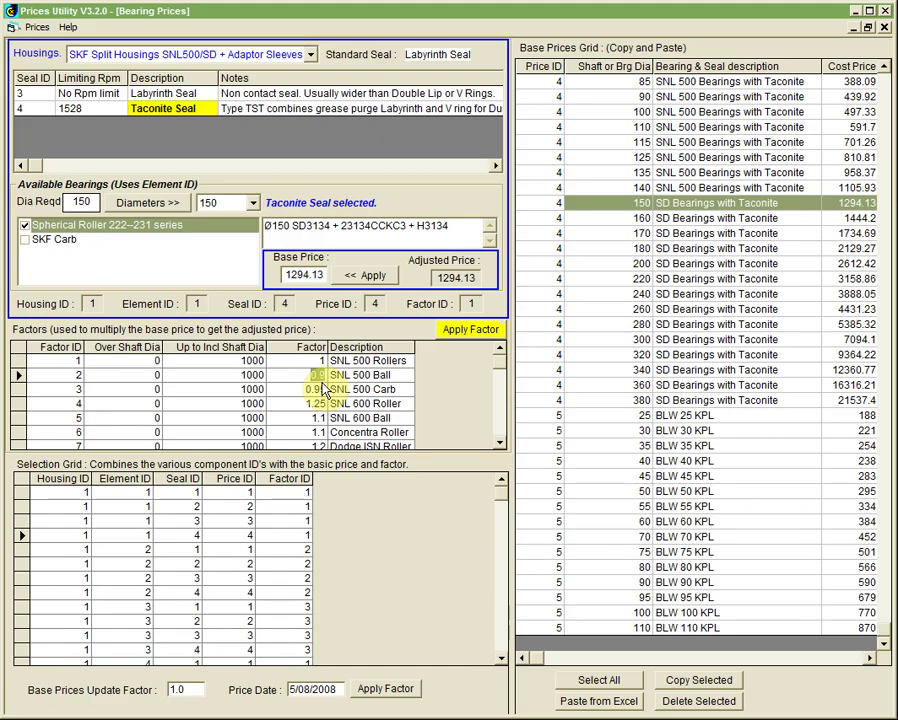
key("Down")
key("Up")
left_click(463, 330)
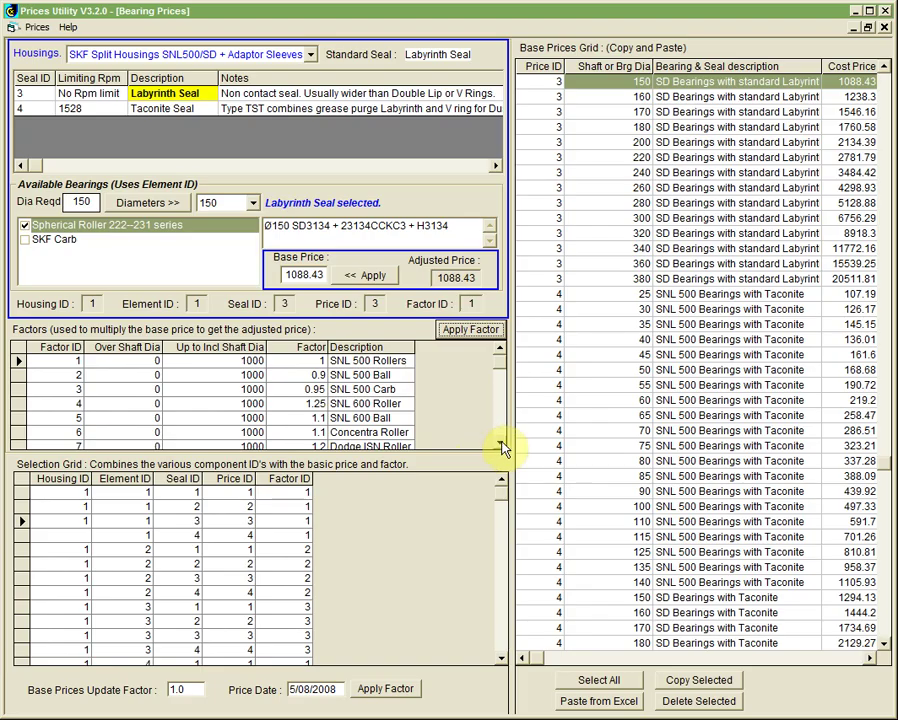
Choose the DODGE Rockwell BLW Cartridge Units housing and look through its available diameters.
scroll(445, 445, "down", 2)
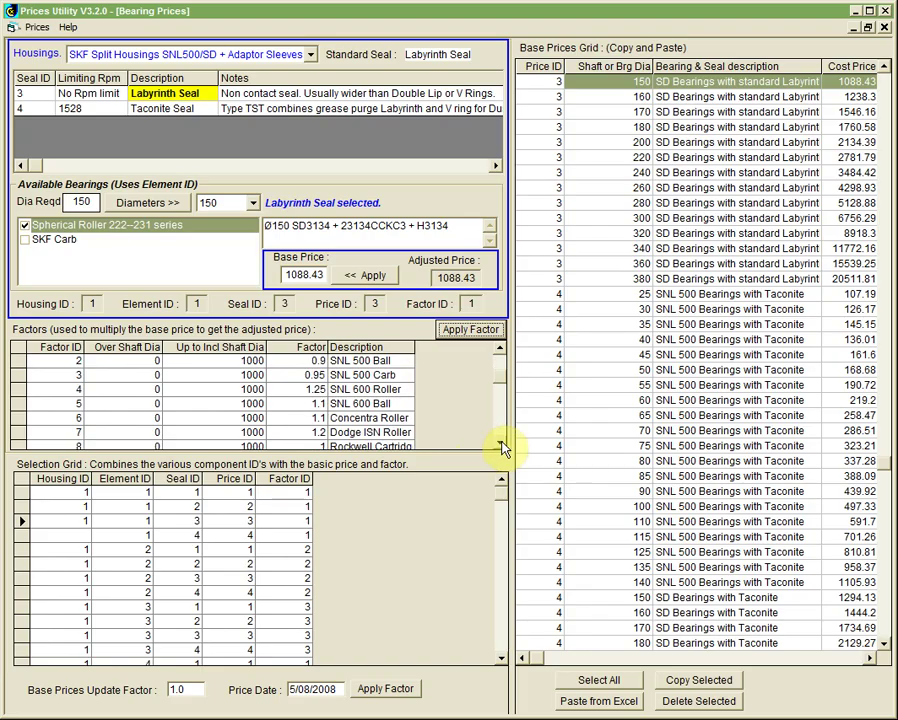
left_click(159, 56)
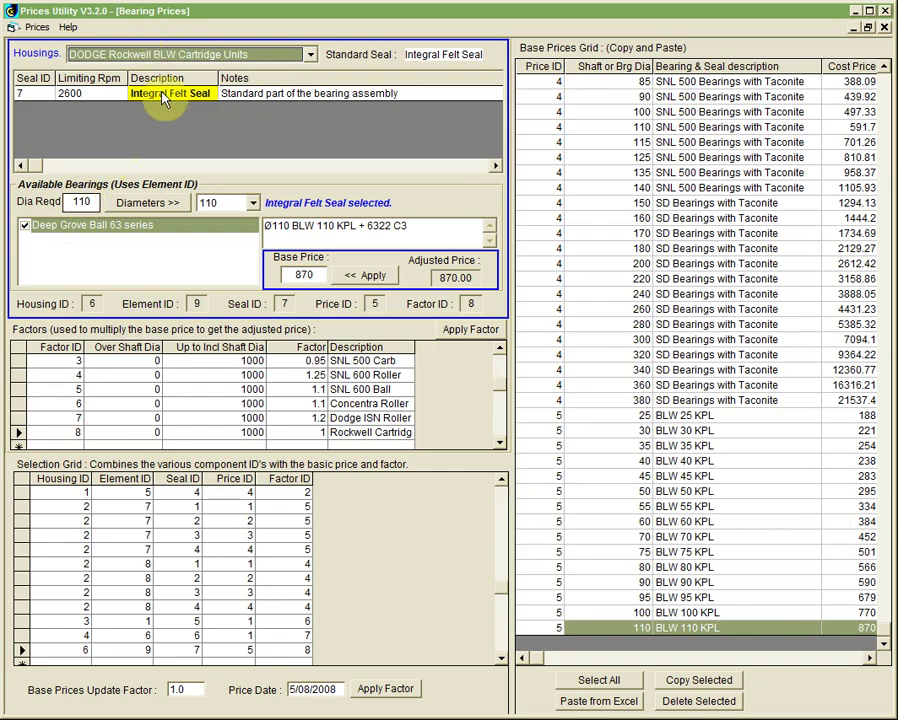
left_click(254, 204)
left_click_drag(257, 278, 322, 165)
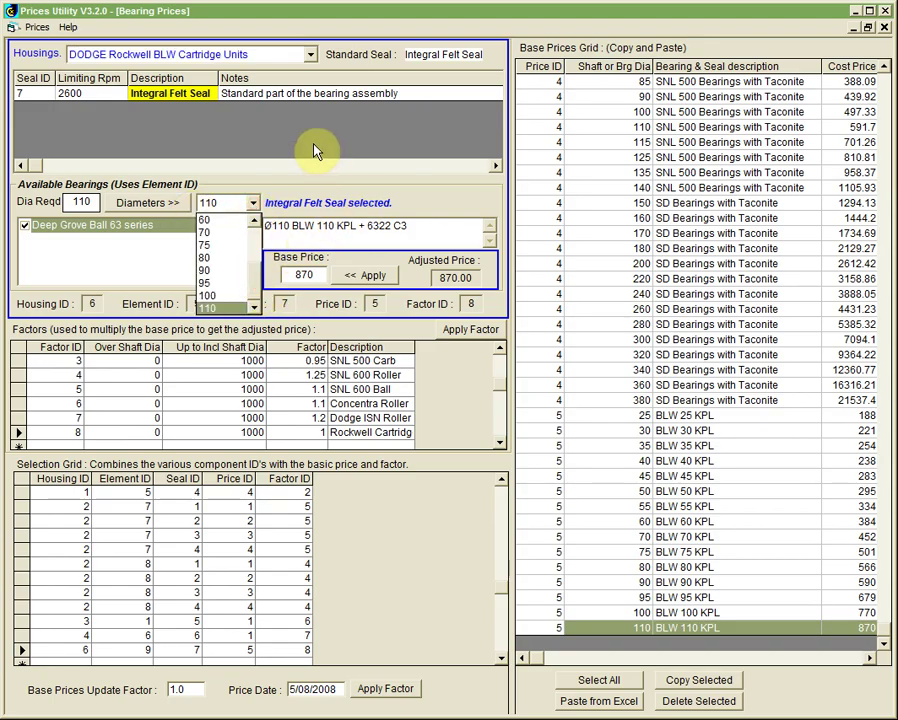
left_click(458, 213)
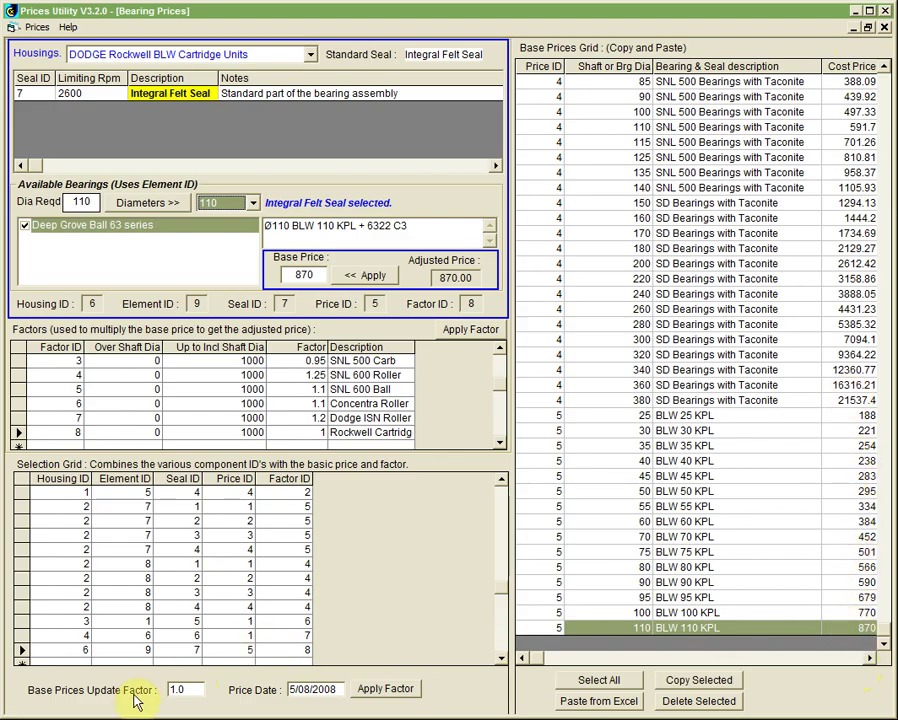
Apply a base prices update factor of 0.9 to all base prices and show the updated prices.
double_click(178, 689)
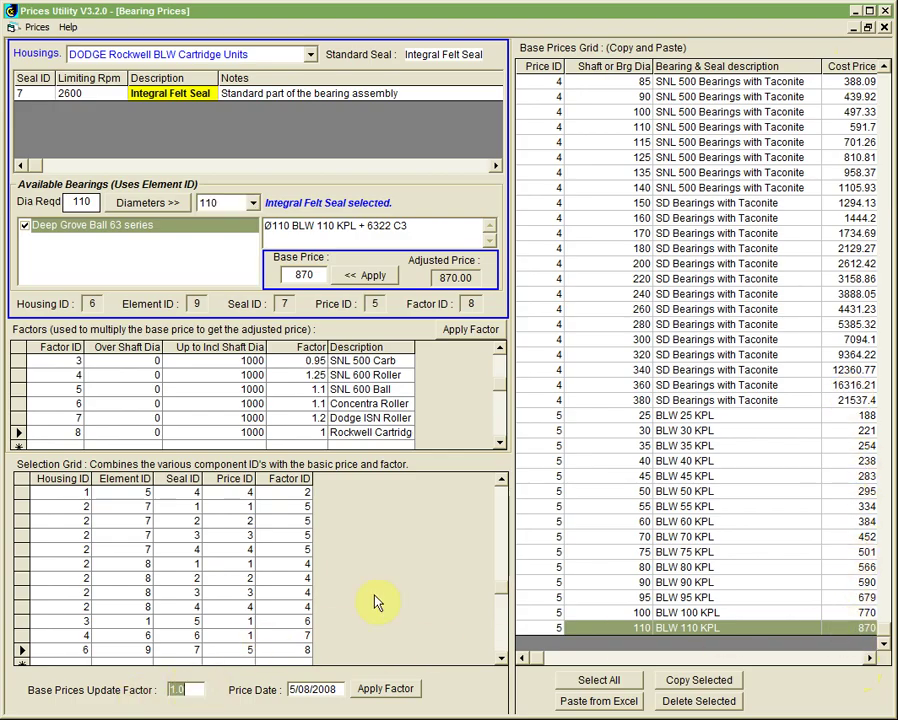
type("0.9")
left_click(396, 689)
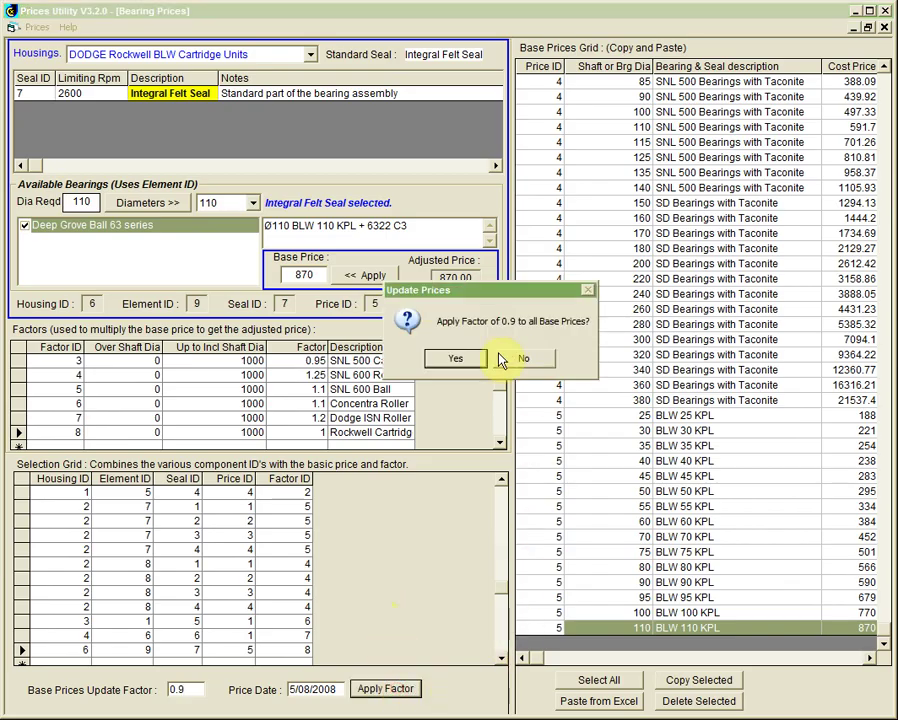
left_click(456, 359)
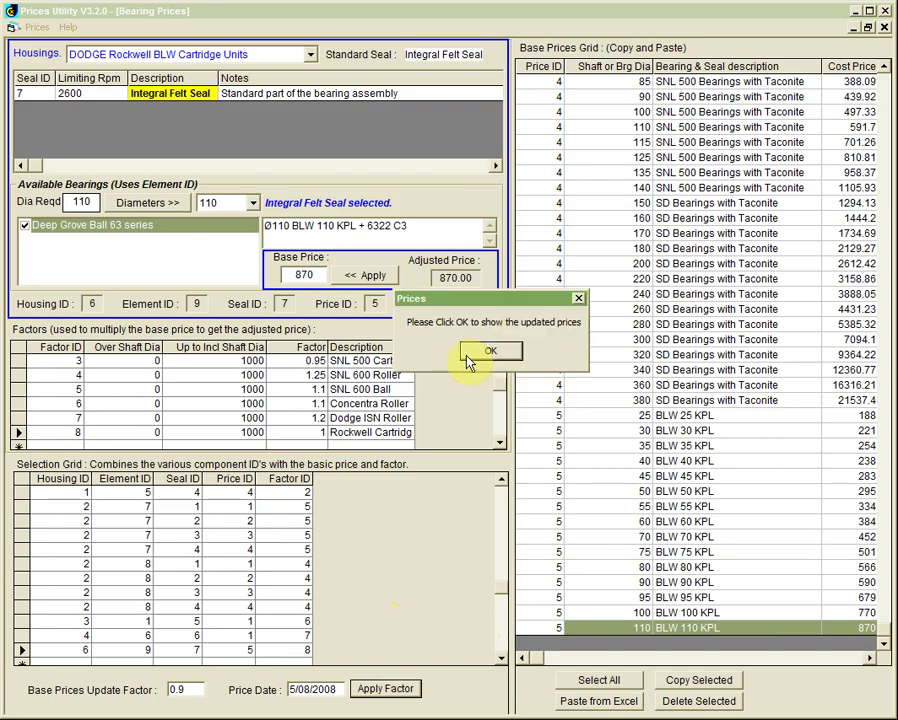
left_click(464, 358)
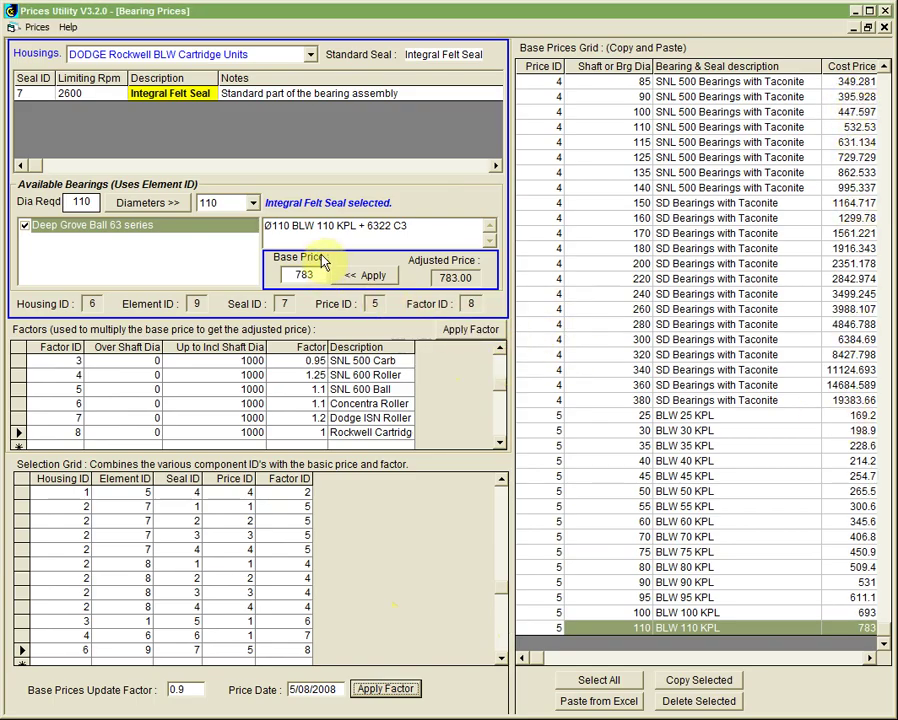
Set the bearing diameter of the DODGE Rockwell BLW cartridge unit to 50.
left_click(255, 204)
scroll(248, 230, "up", 2)
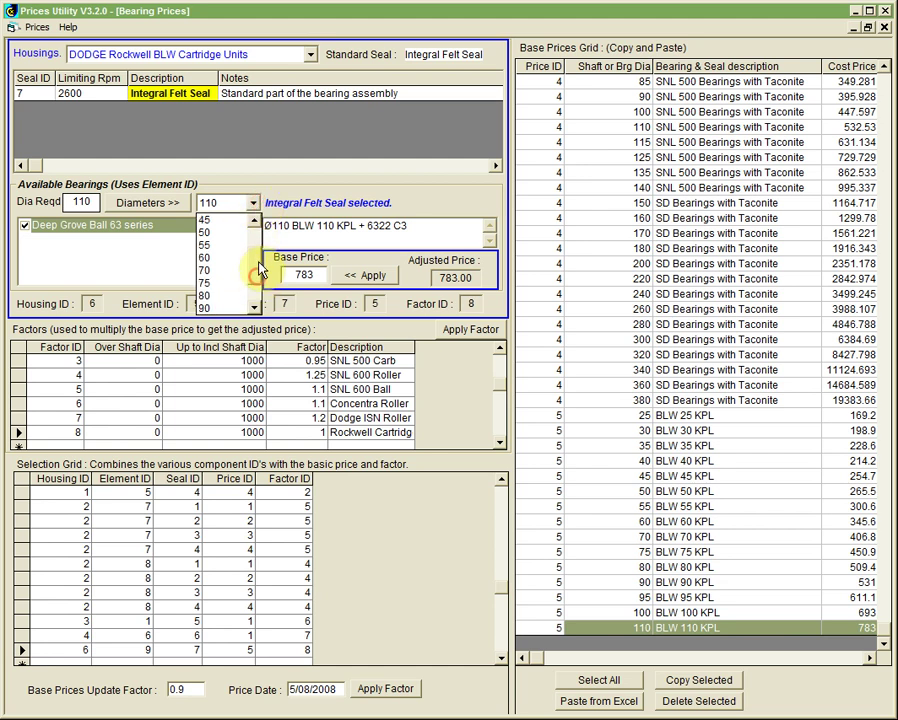
left_click(232, 244)
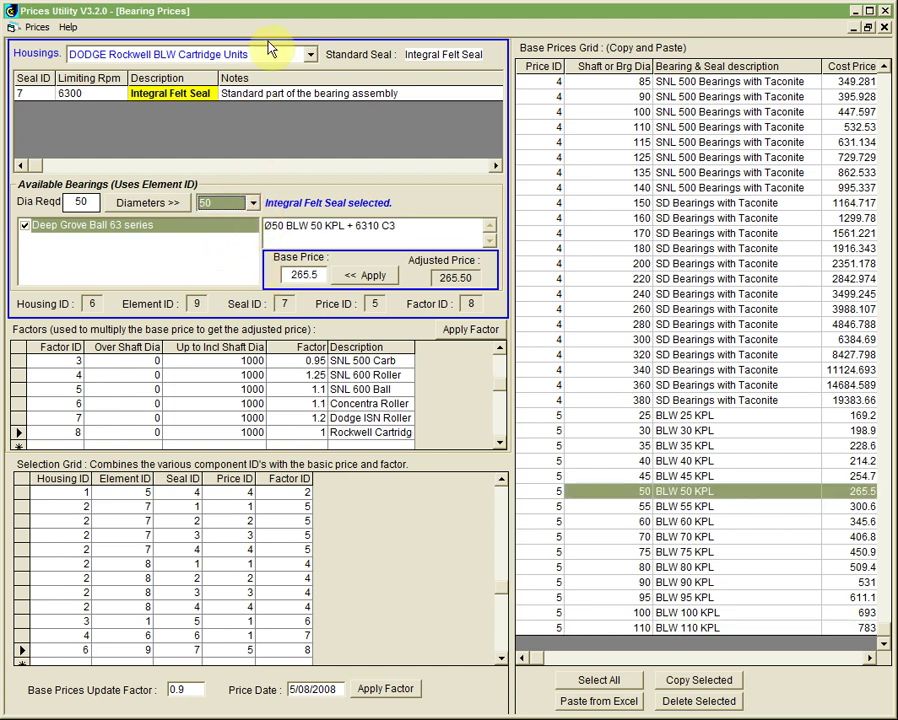
Choose the SKF Split Housings SNL500/SD + Adaptor Sleeves housing with the Labyrinth Seal.
left_click(257, 55)
left_click(255, 71)
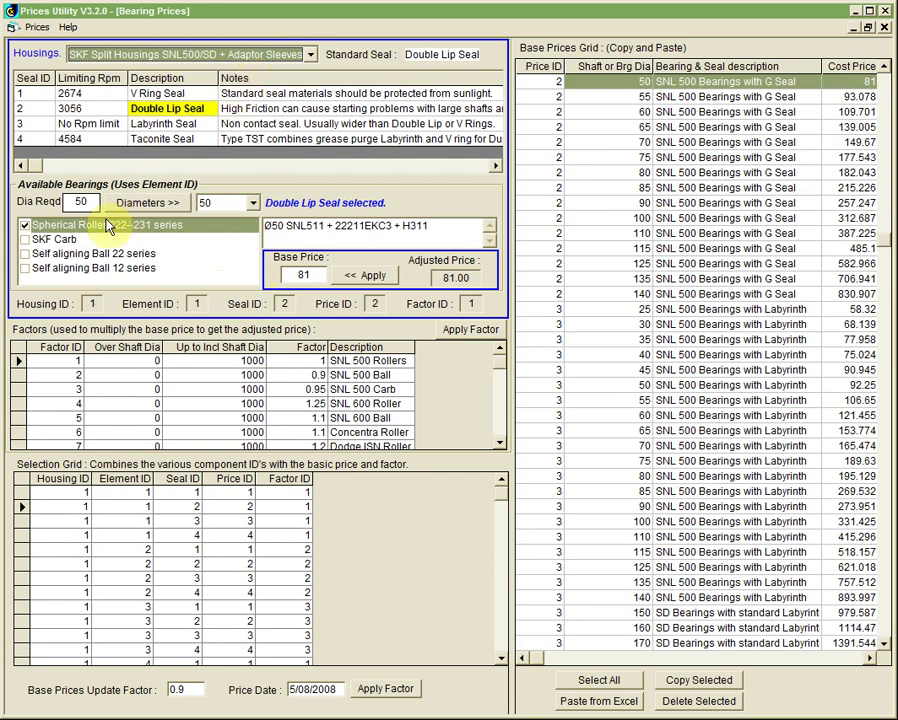
left_click(165, 123)
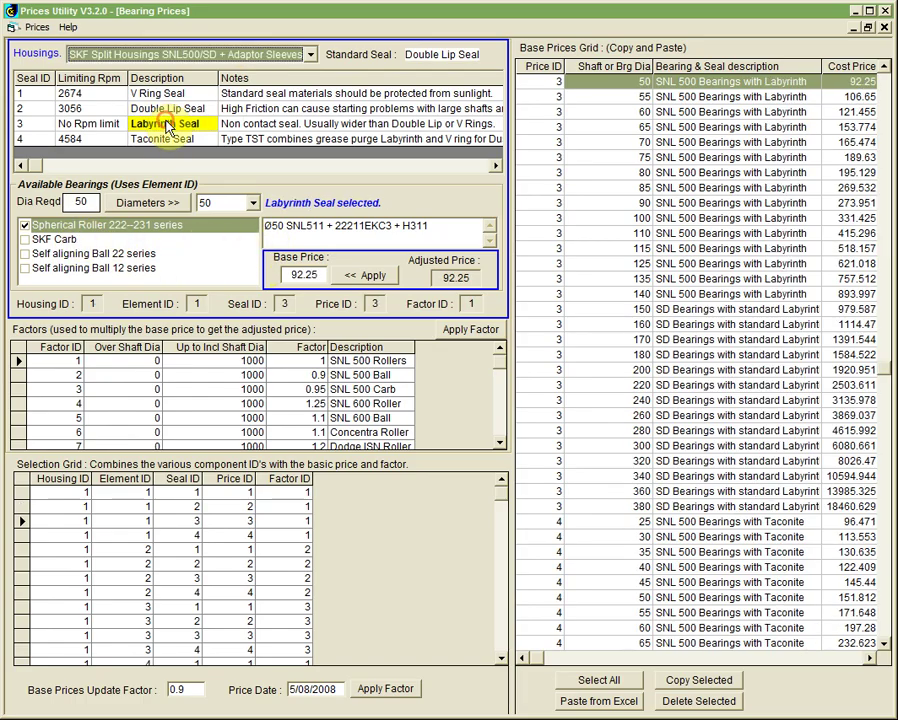
Compare the adjusted prices of the SKF Carb, Self aligning Ball 22 series and Spherical Roller 222--231 series bearings.
left_click(70, 240)
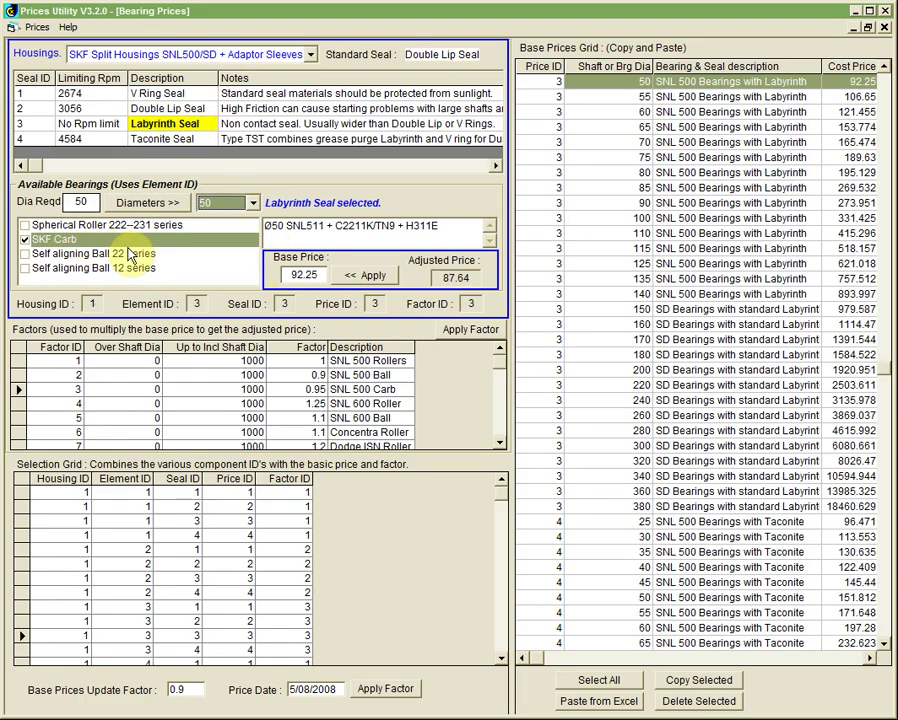
left_click(110, 254)
left_click(62, 225)
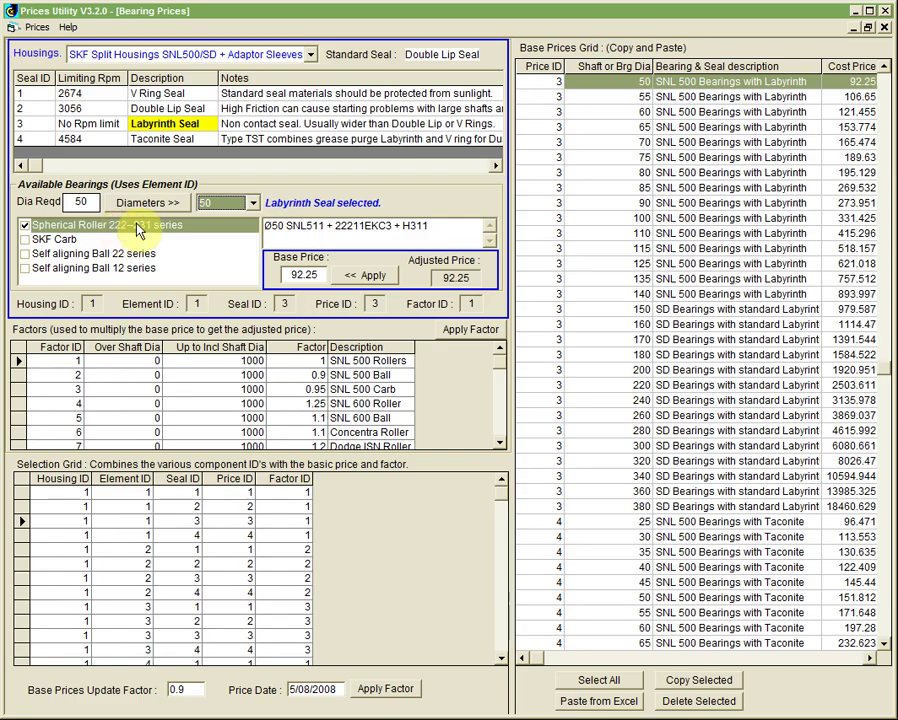